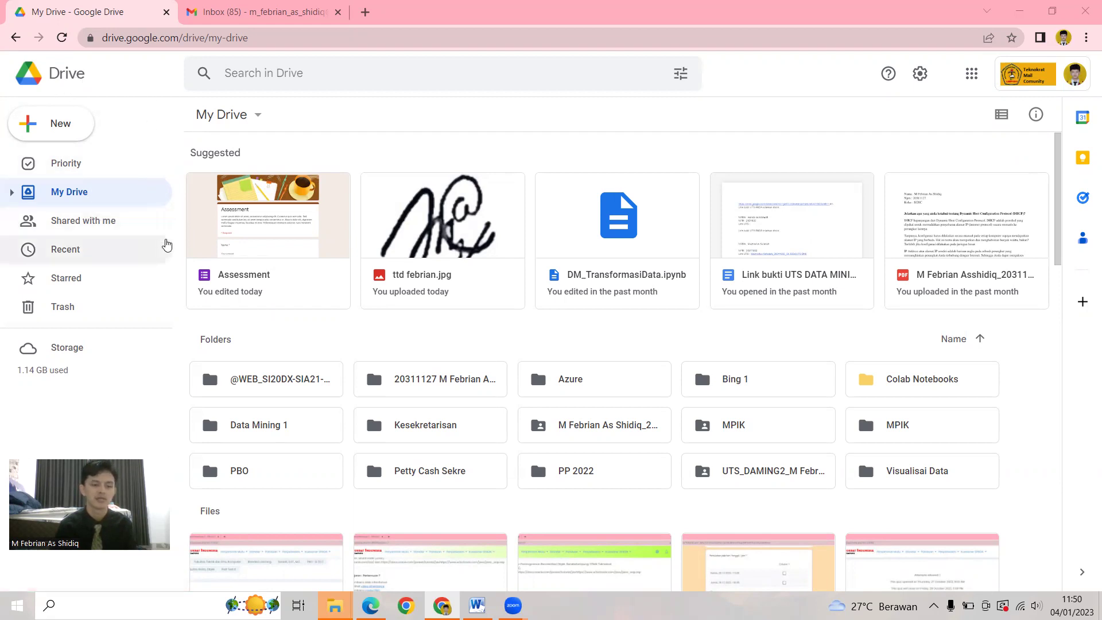
click(68, 131)
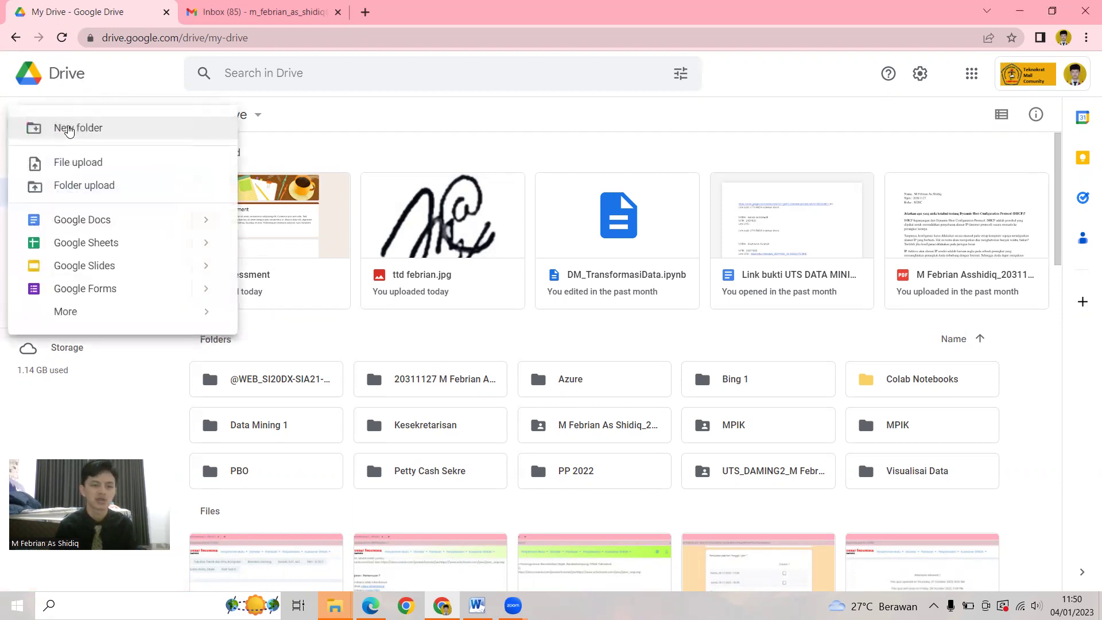
click(117, 85)
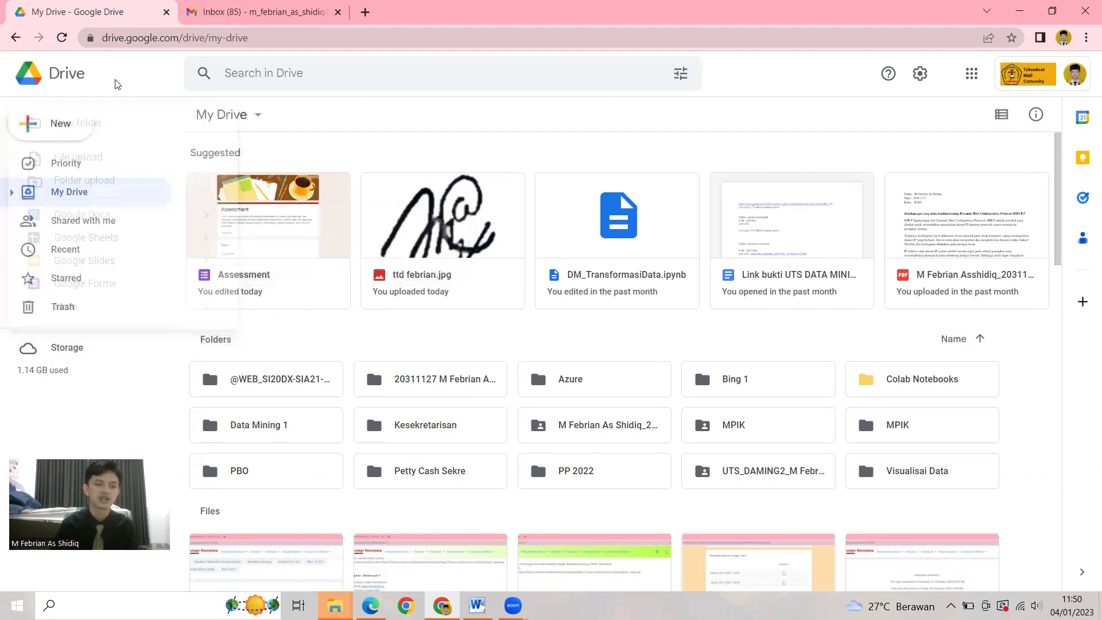
click(972, 74)
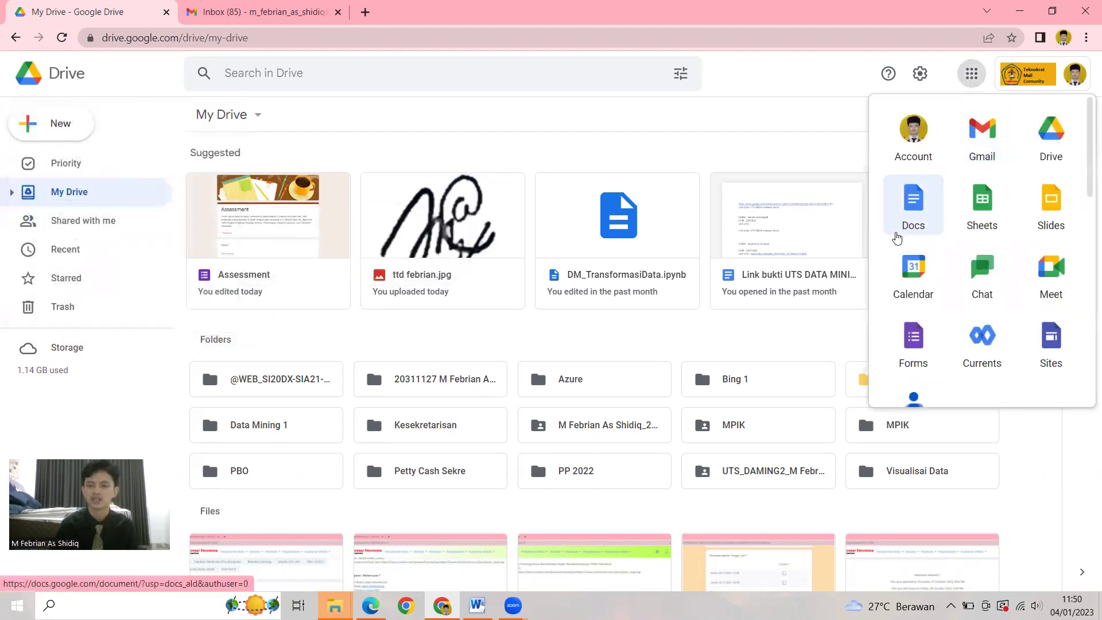
Step: Create a new folder named contoh in My Drive
click(75, 125)
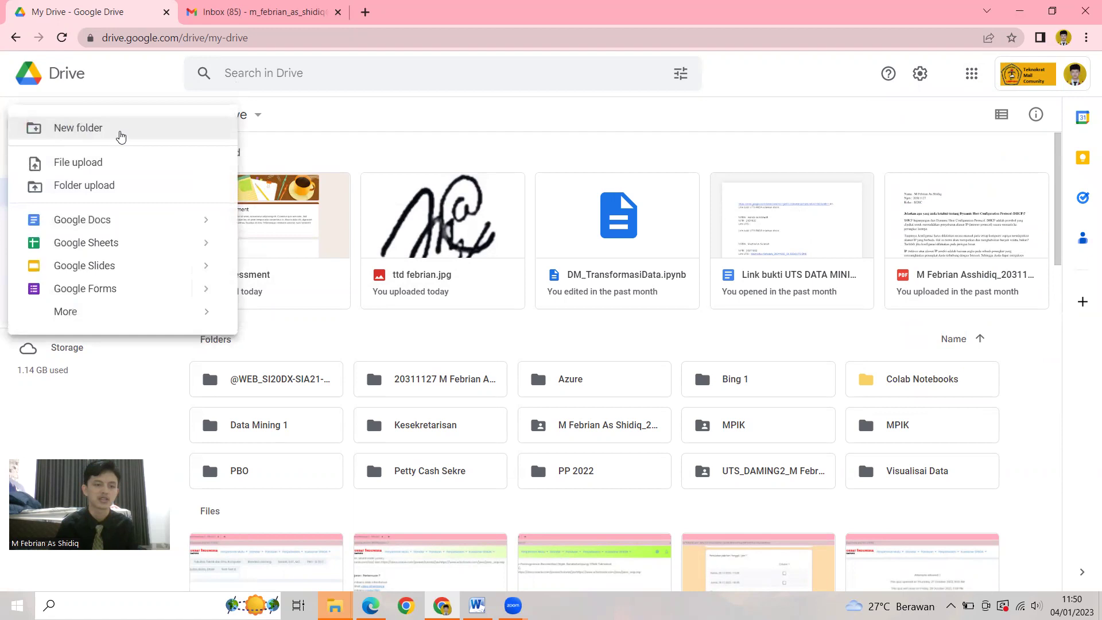
click(120, 136)
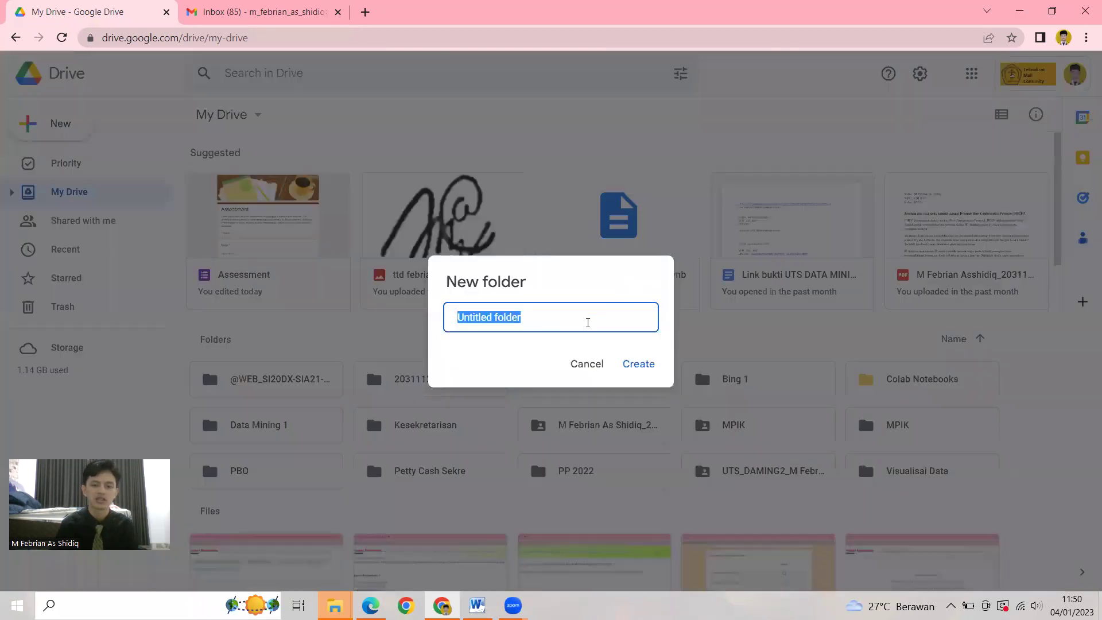
text(cont)
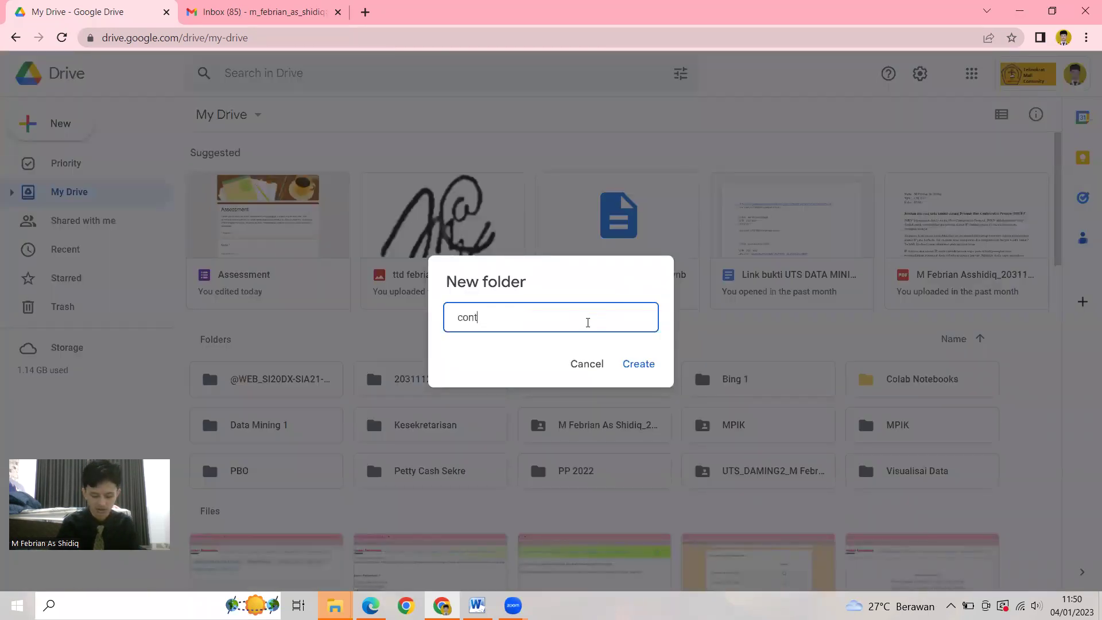
text(oh)
click(637, 364)
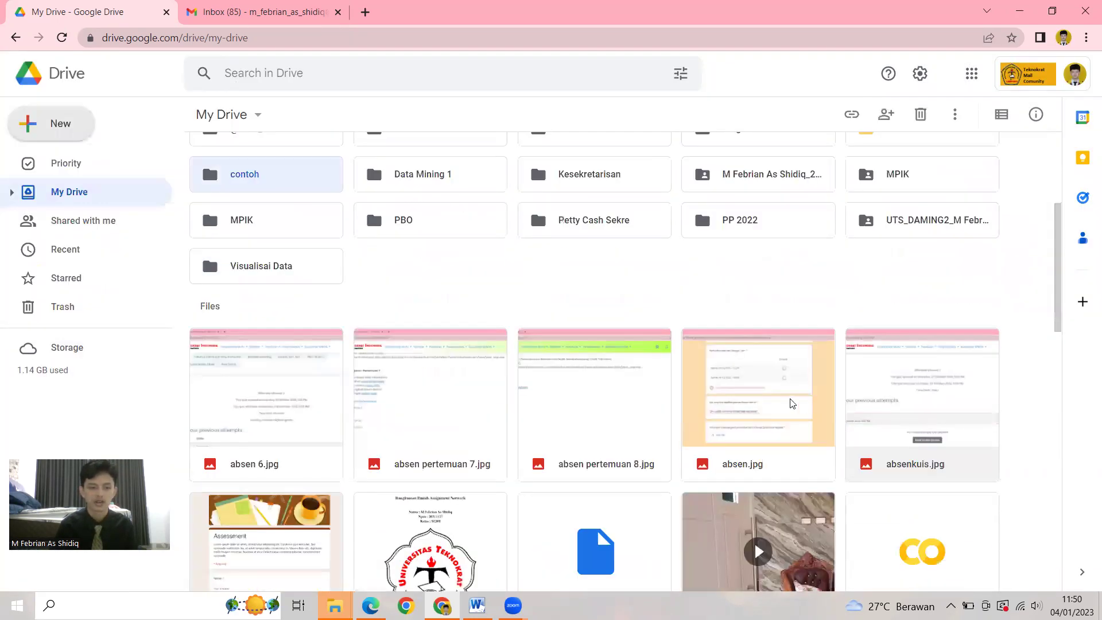
Step: Open the contoh folder and upload the SOP Word document from the local PP 2022 folder into it
click(62, 124)
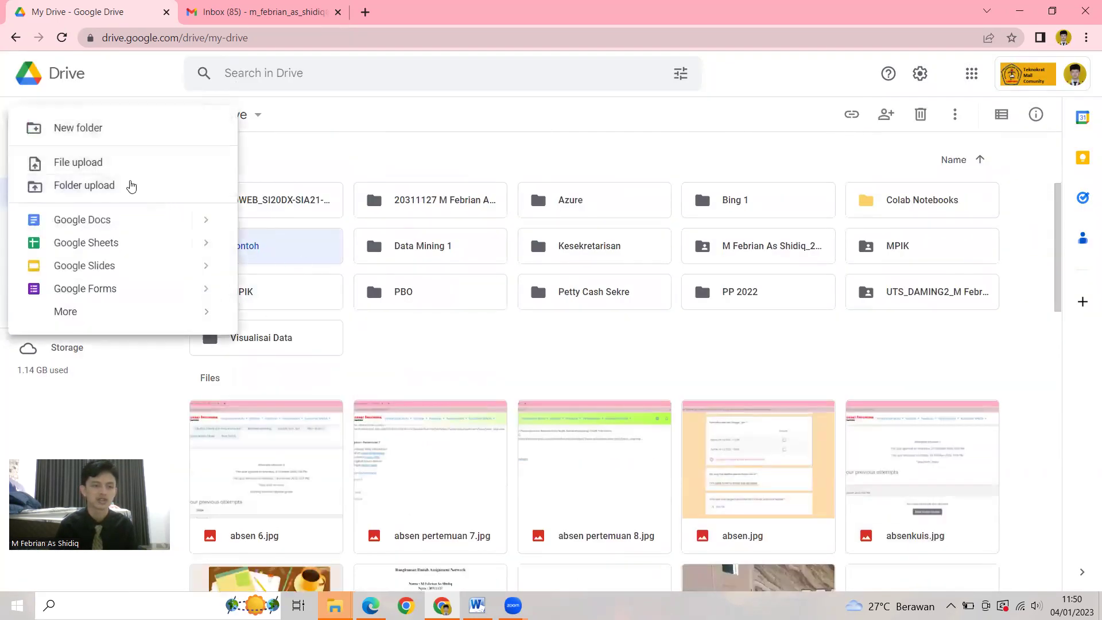
click(401, 343)
double_click(252, 262)
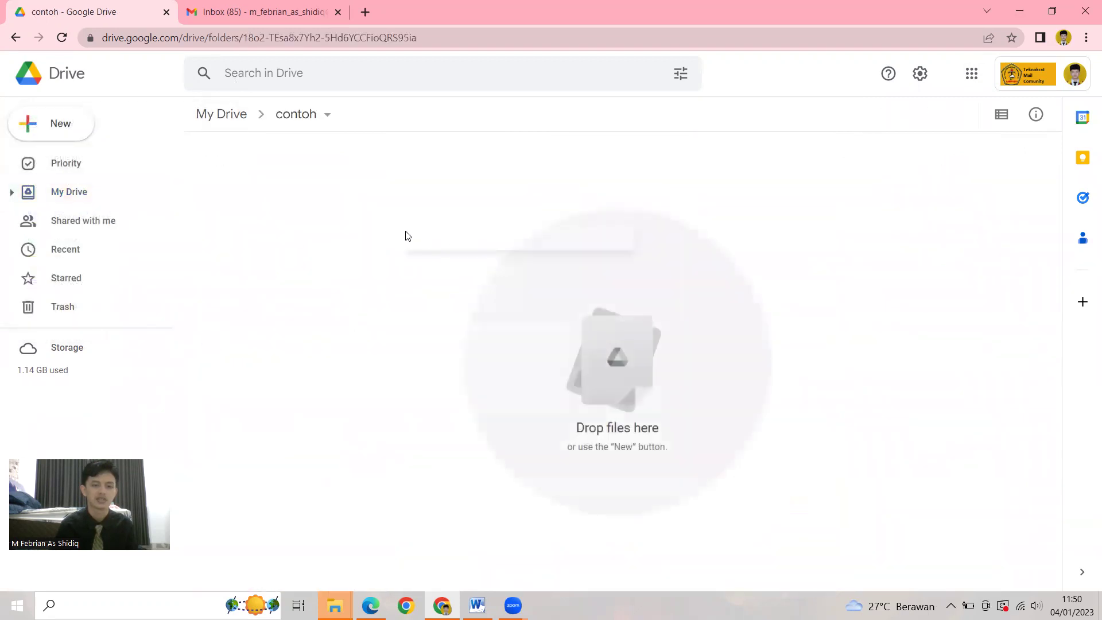
right_click(406, 236)
click(489, 287)
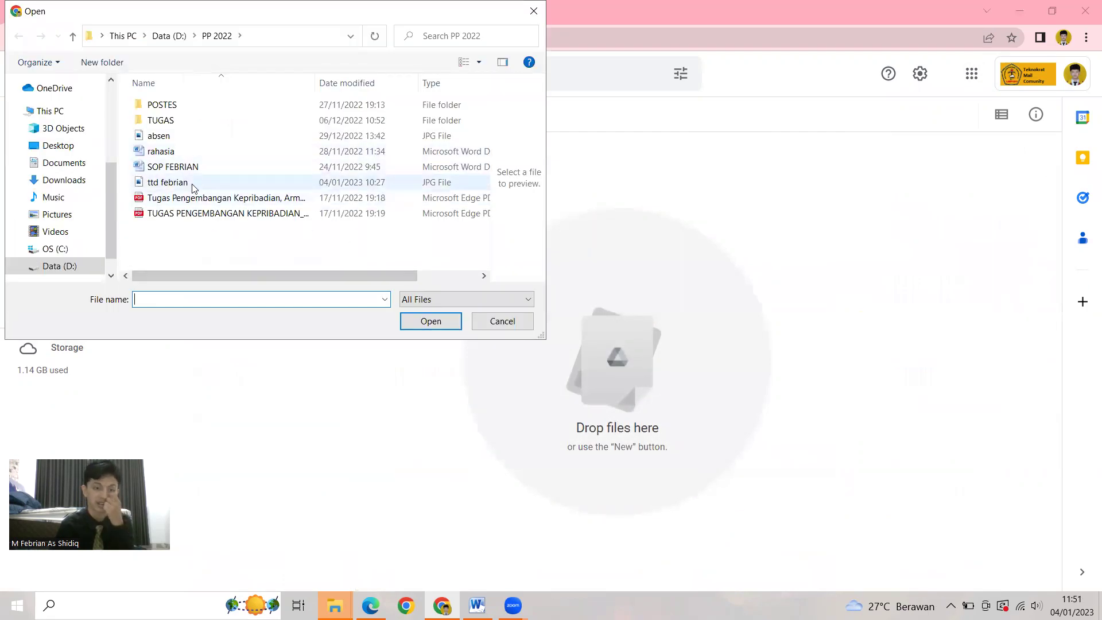
click(184, 167)
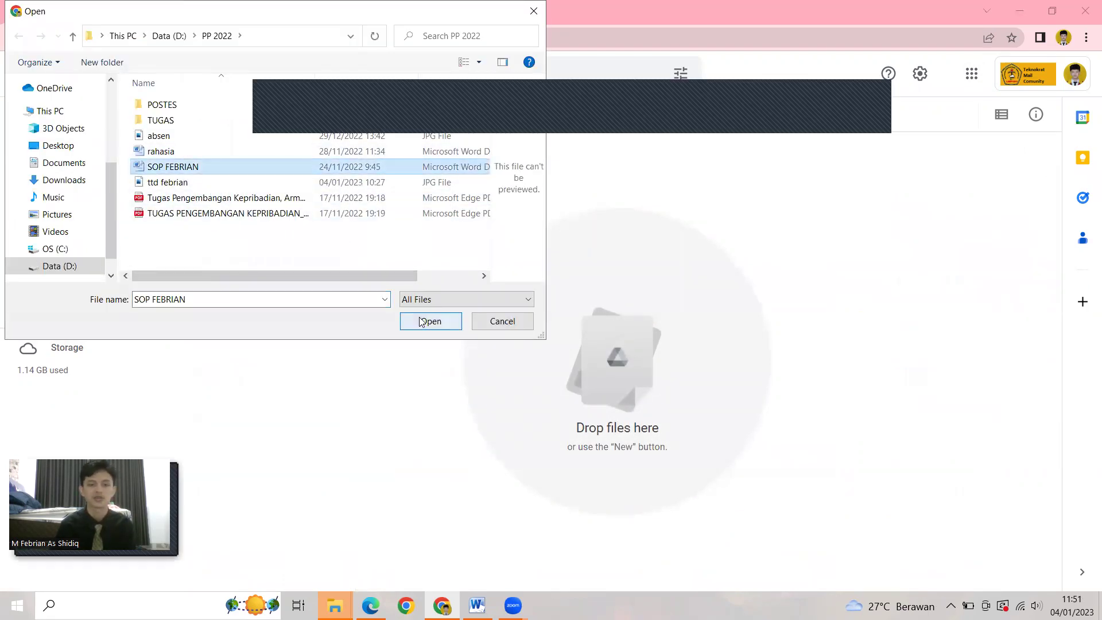
click(430, 322)
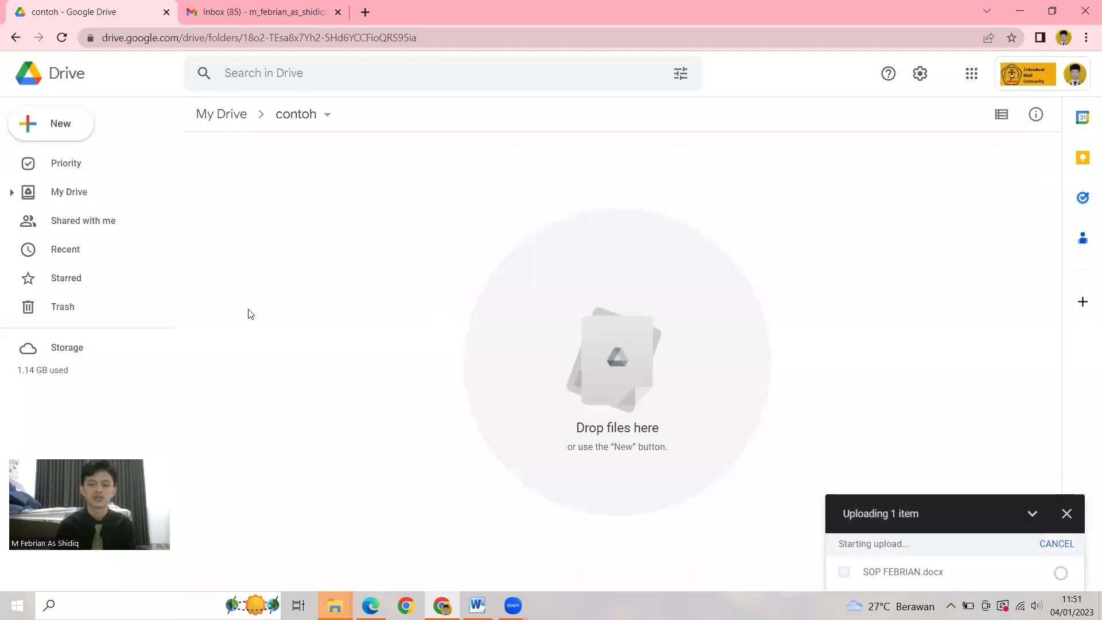
click(81, 125)
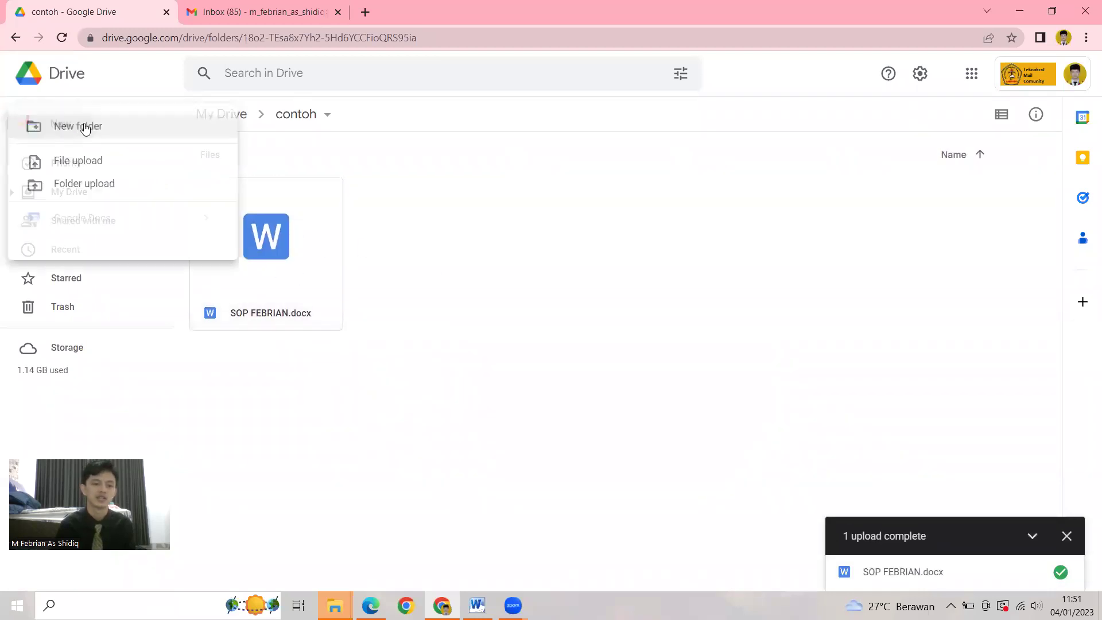
click(143, 192)
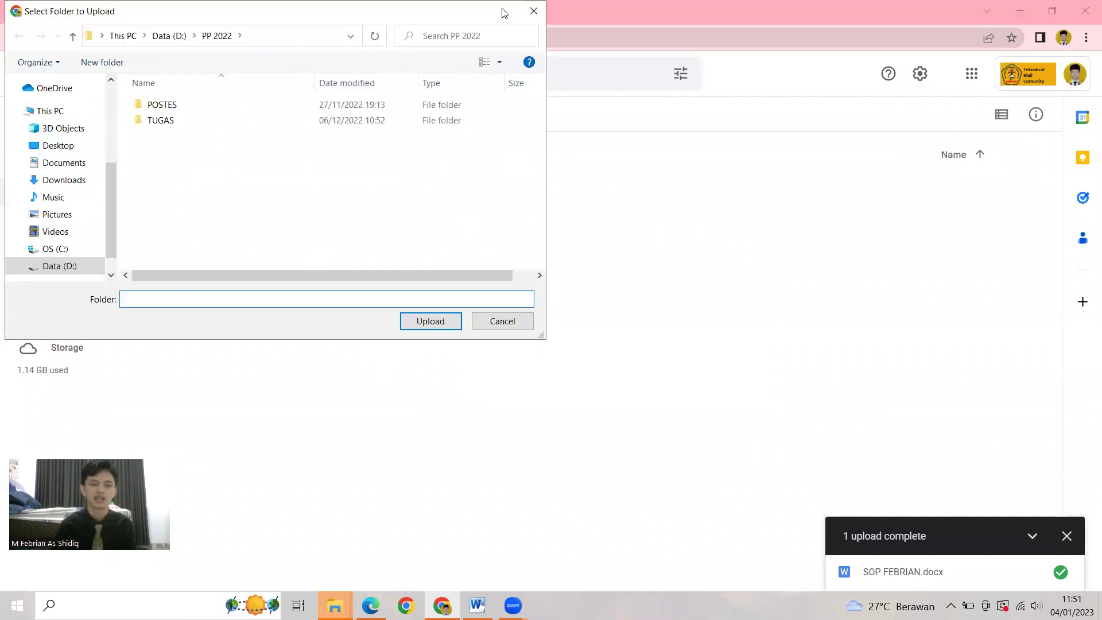
click(534, 11)
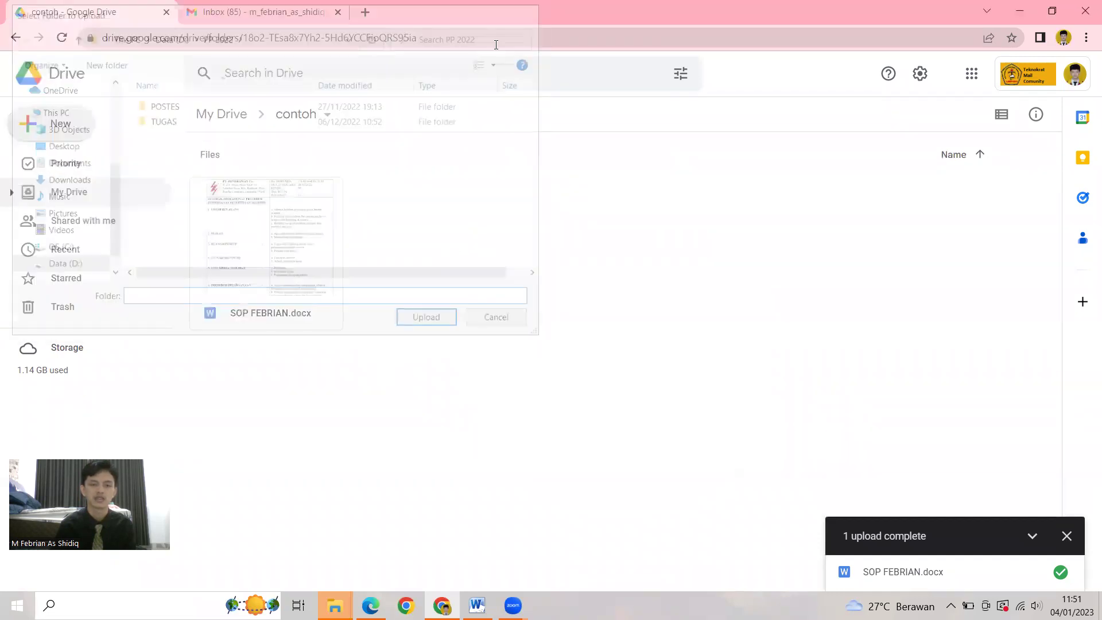
Step: Return to My Drive, create a blank Google Docs document there and close it
click(248, 122)
click(73, 136)
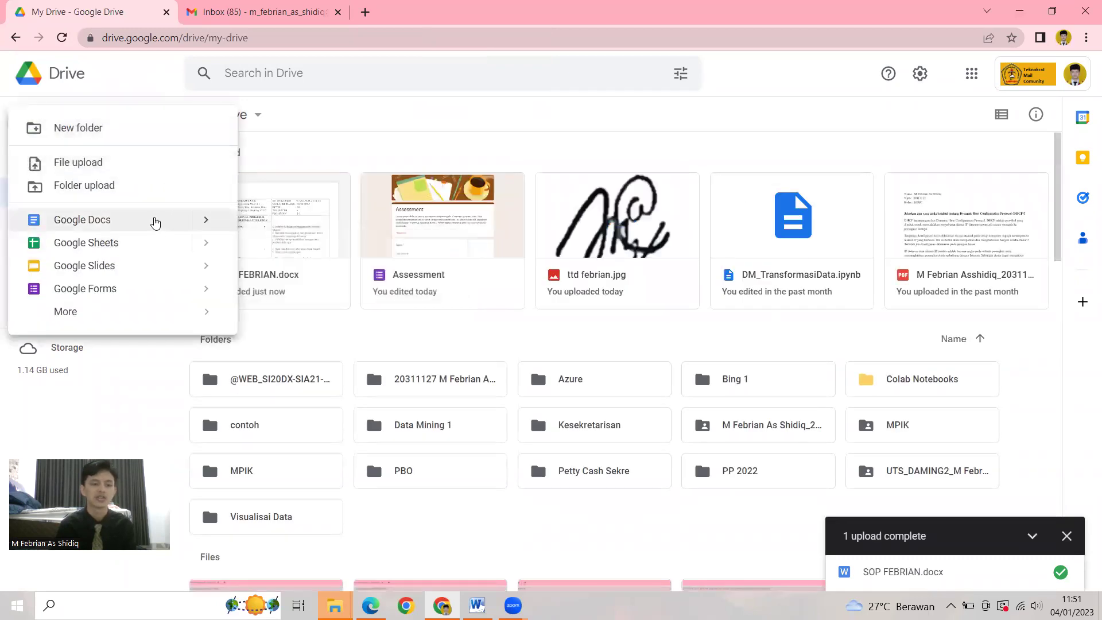
click(126, 220)
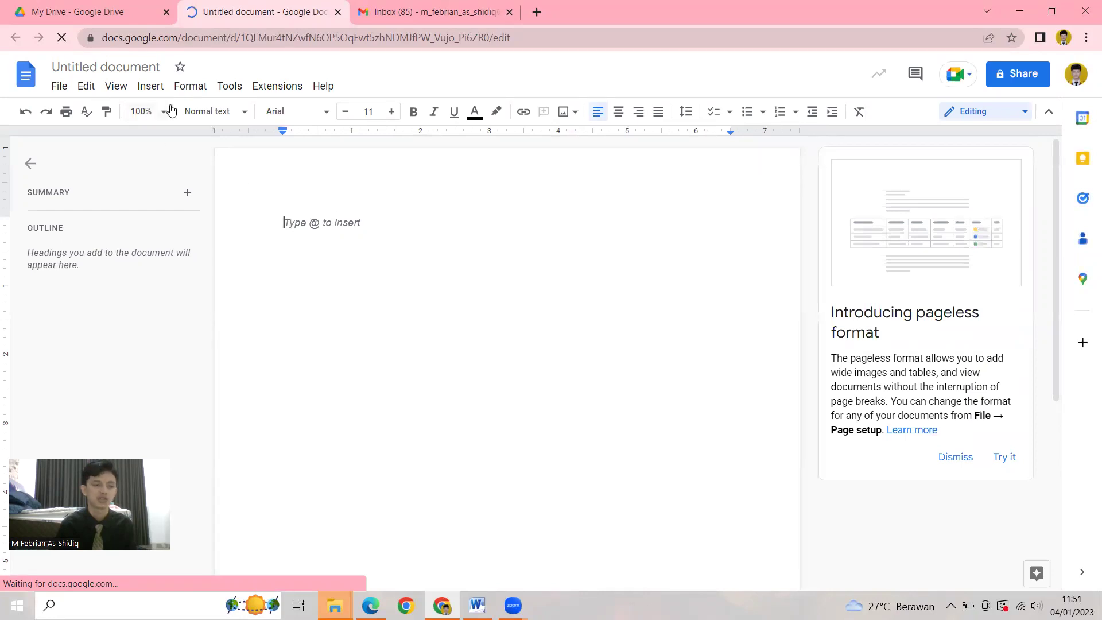
click(89, 8)
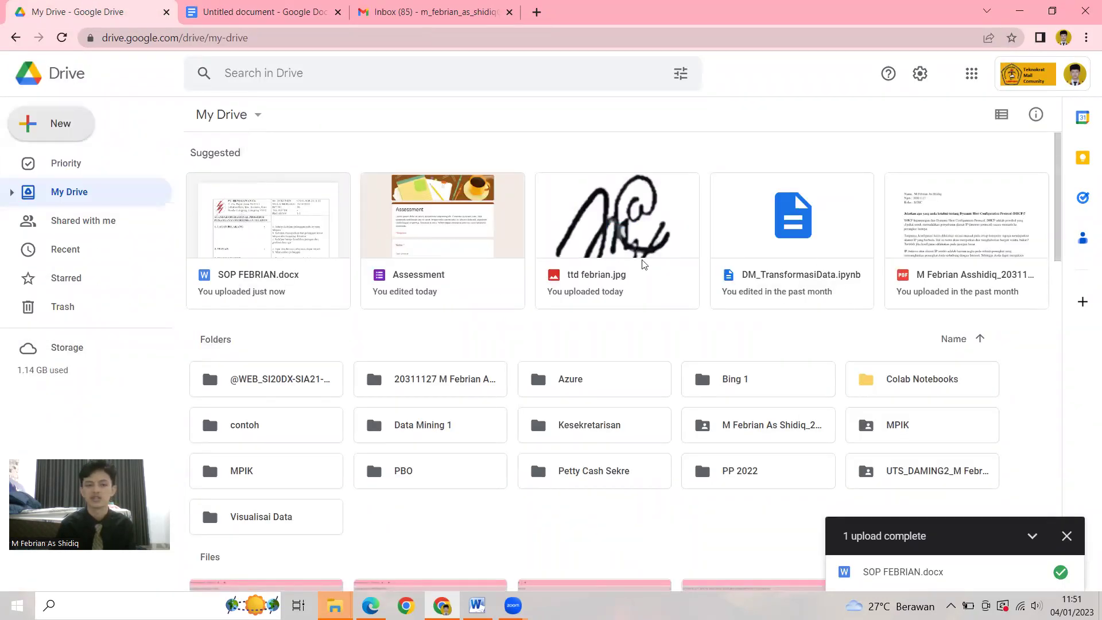
click(332, 23)
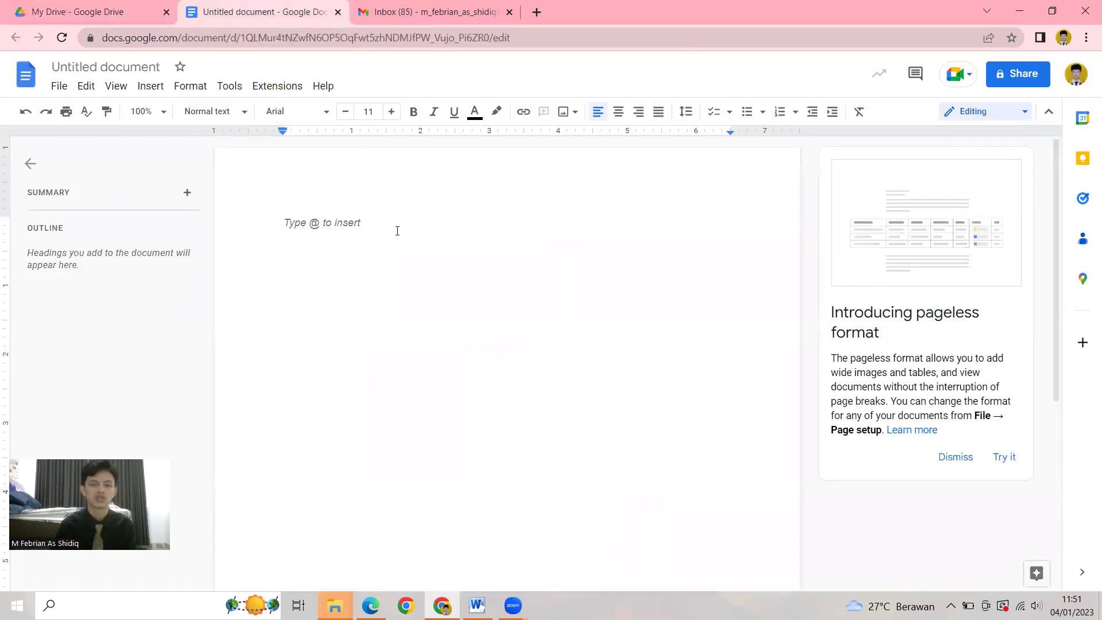
click(337, 12)
Step: Create a blank Google Sheets spreadsheet from My Drive, dismiss its Timelines introduction and close the spreadsheet
click(84, 118)
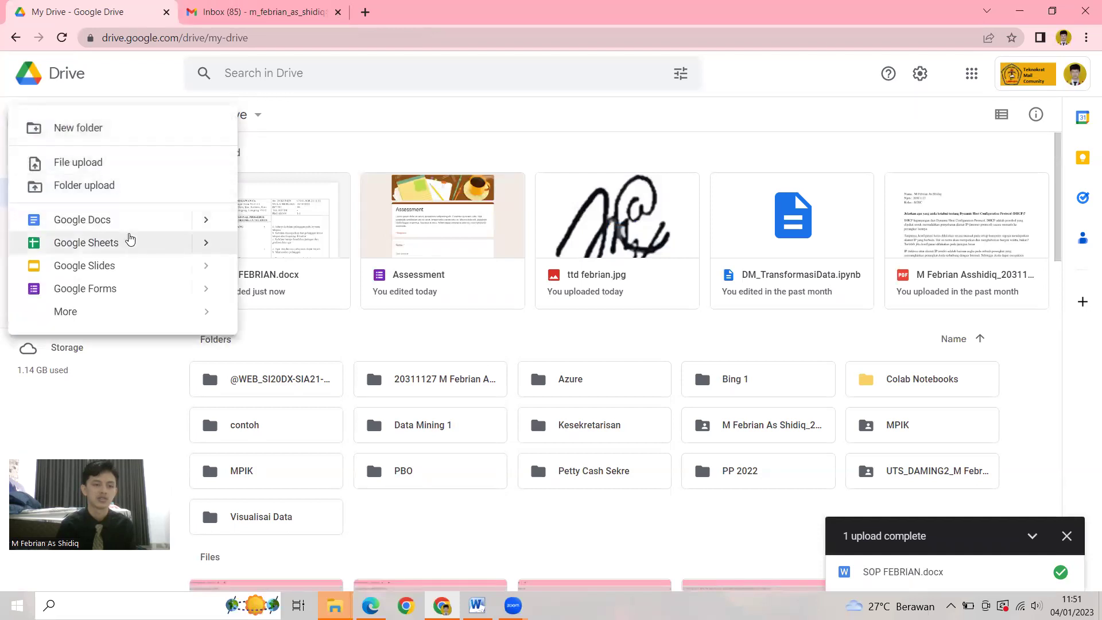
click(127, 242)
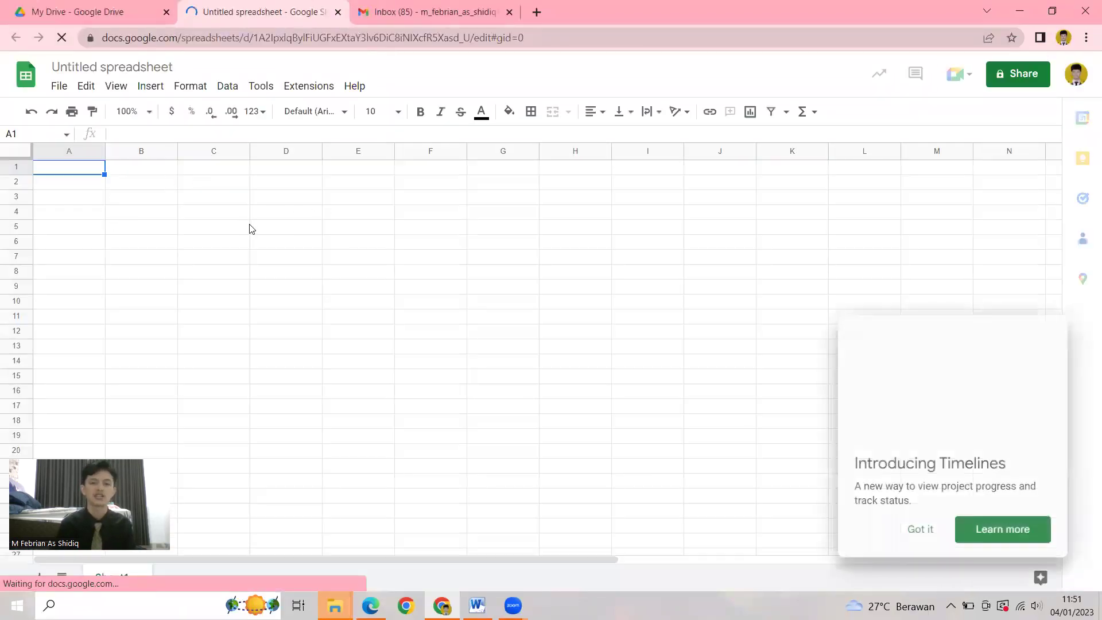
click(247, 227)
click(920, 529)
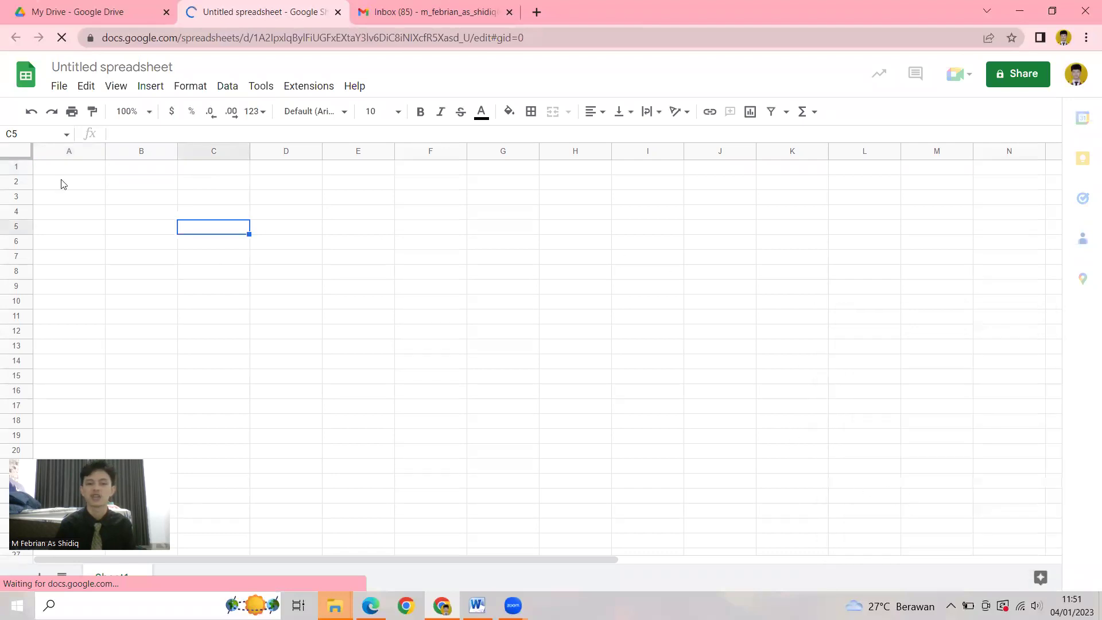
click(127, 214)
click(113, 11)
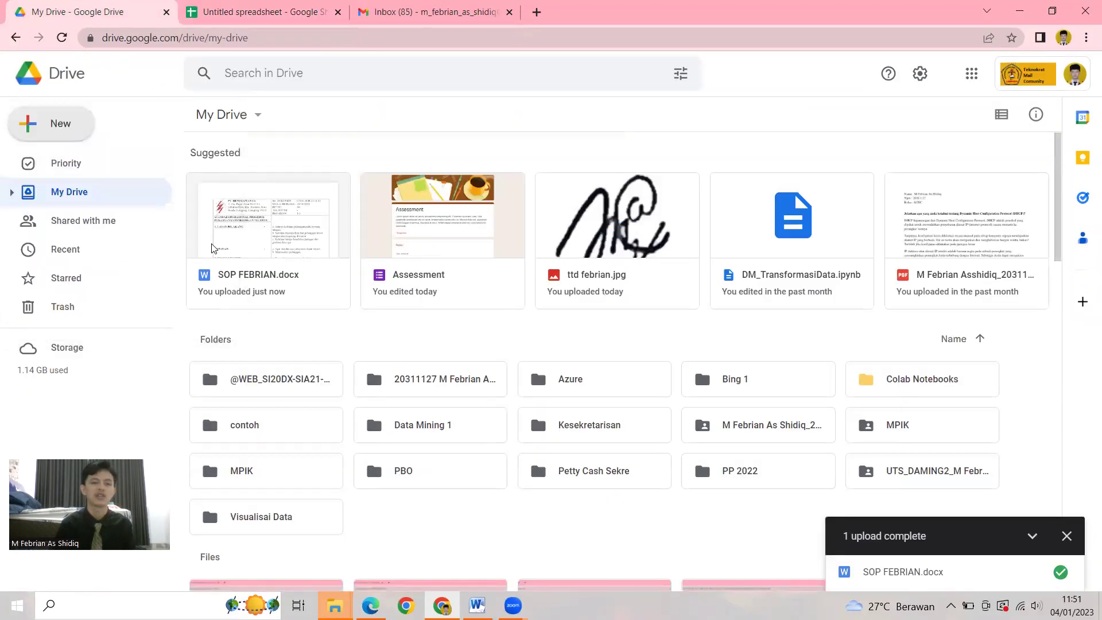
click(338, 12)
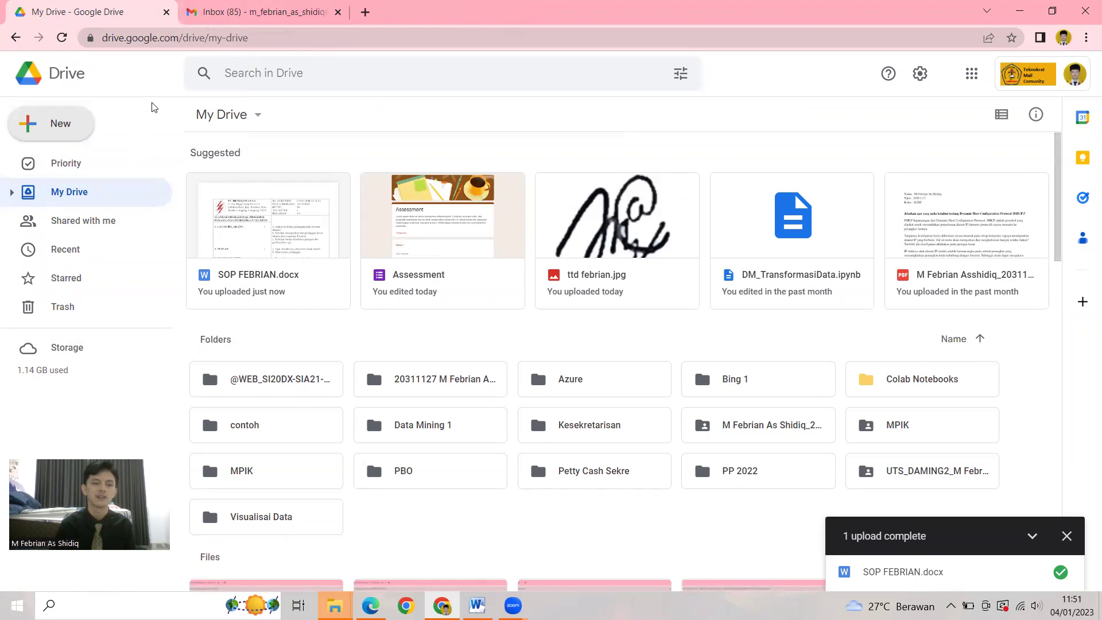
Step: Create a blank Google Slides presentation from My Drive and close it
click(35, 133)
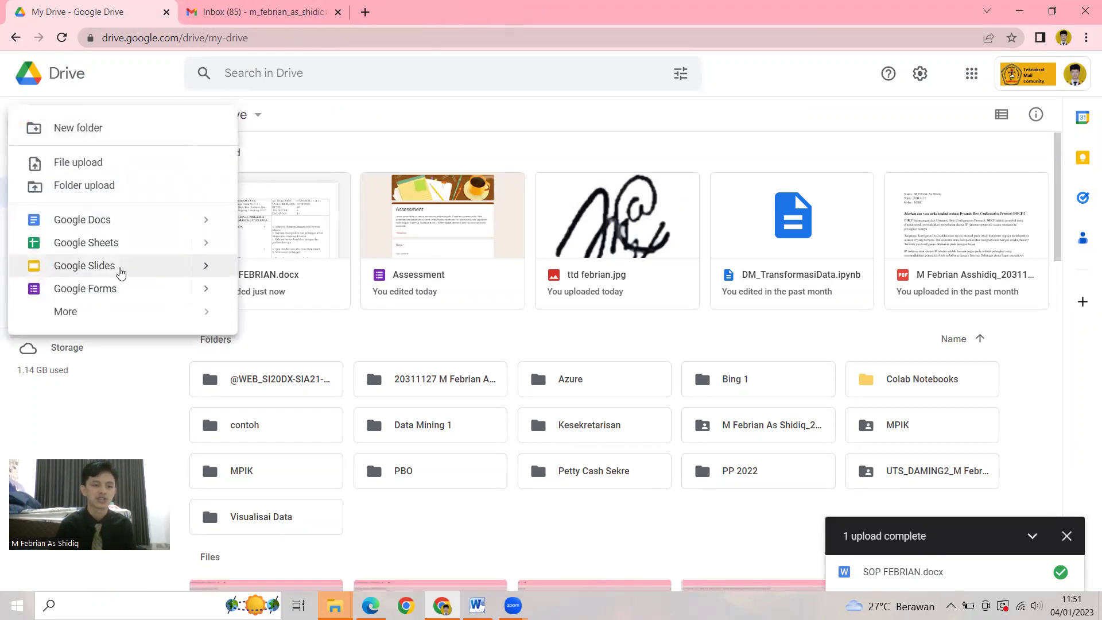
click(122, 270)
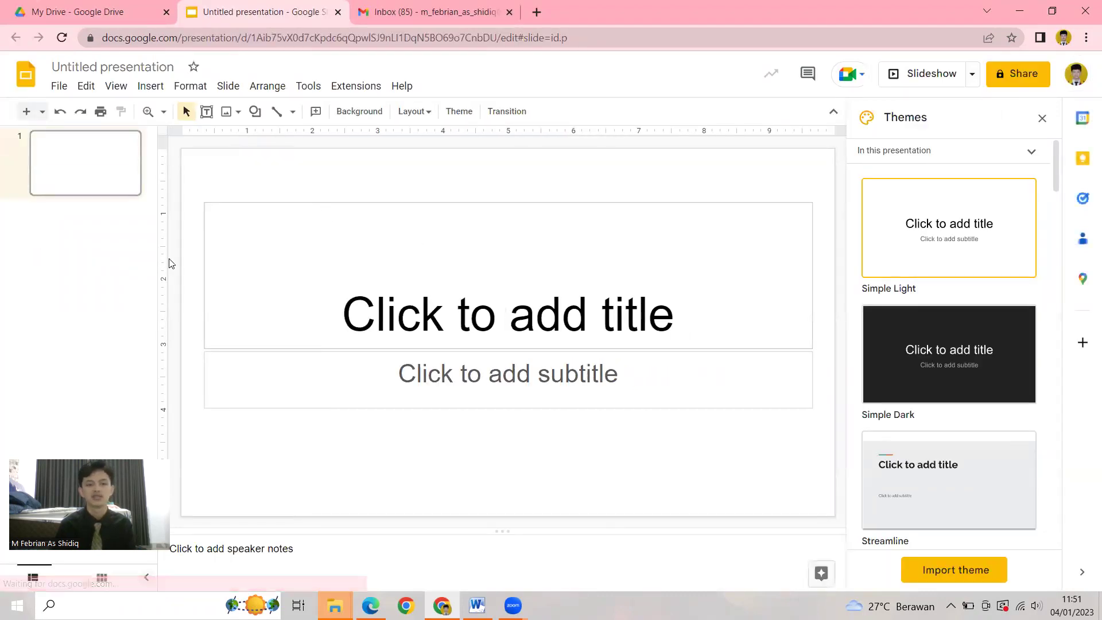
click(338, 12)
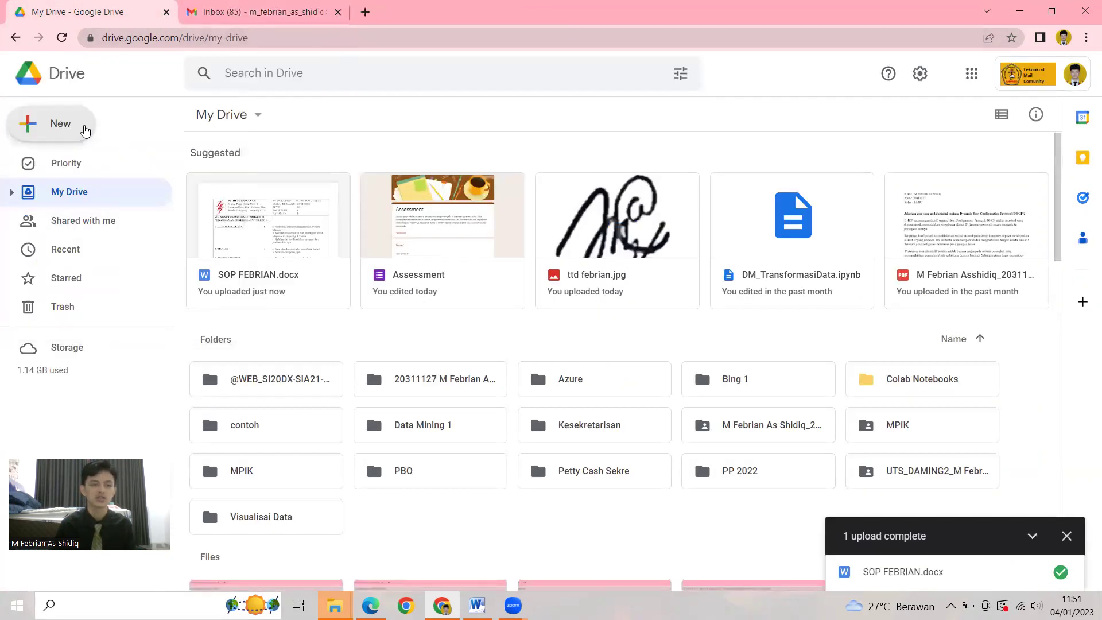
Step: Create a blank Google Forms form from My Drive and close it
click(85, 131)
click(161, 288)
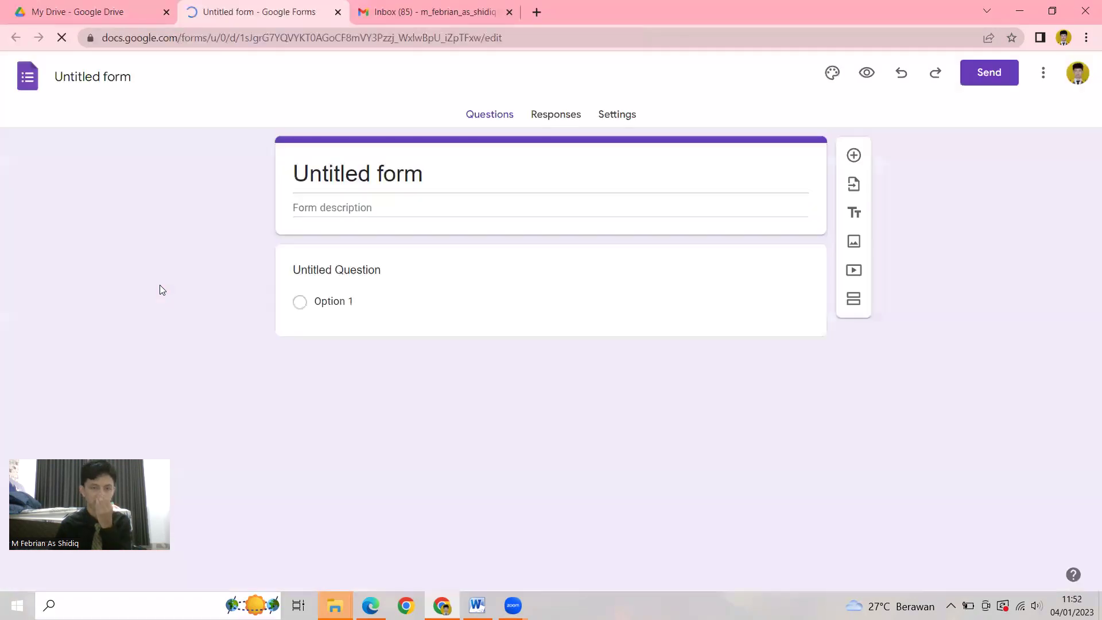
click(338, 12)
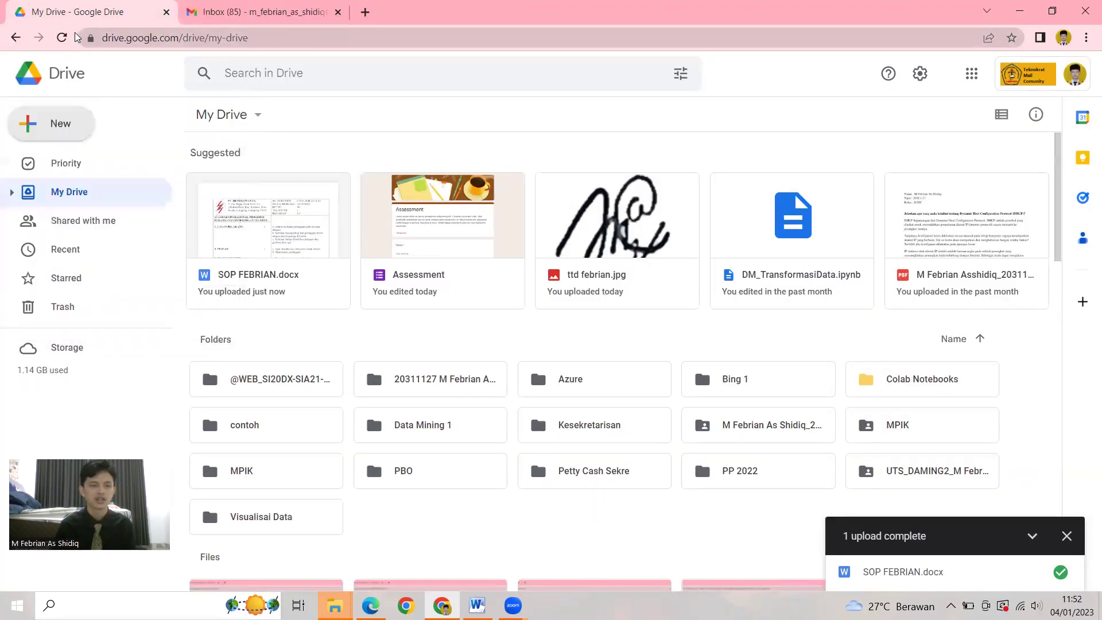
Step: Switch to Google Forms and start a new form from the Assessment template
click(970, 73)
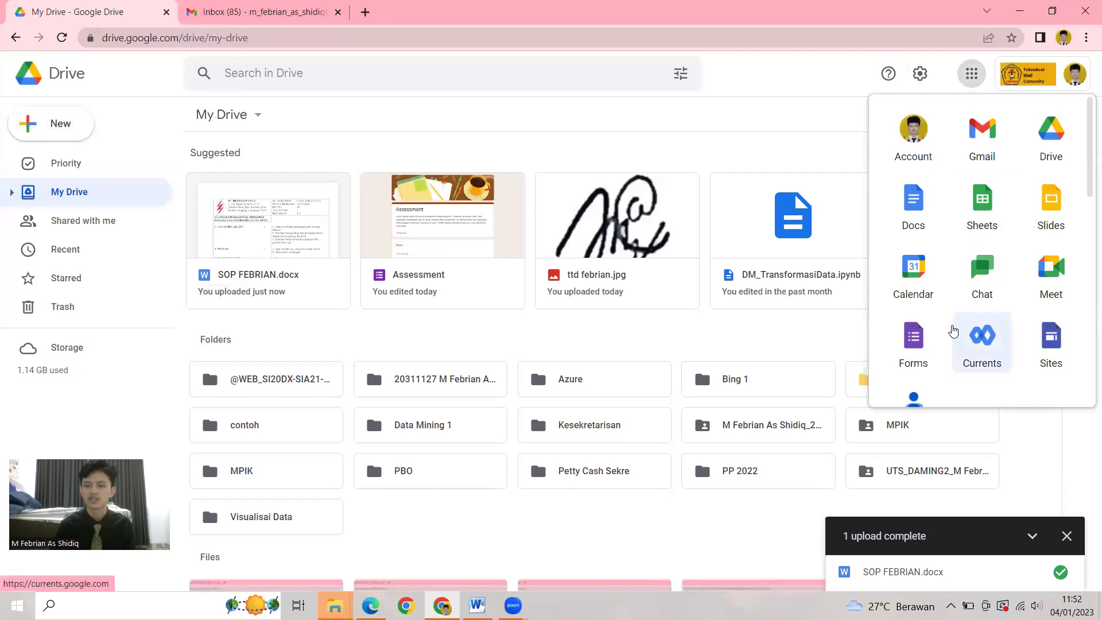
click(923, 343)
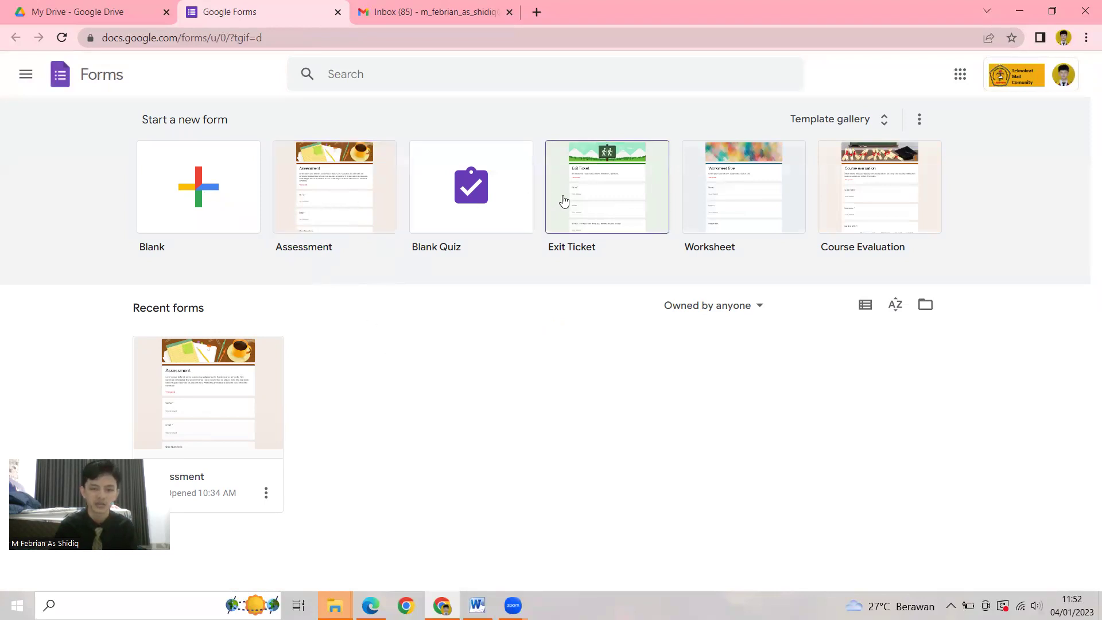
click(329, 218)
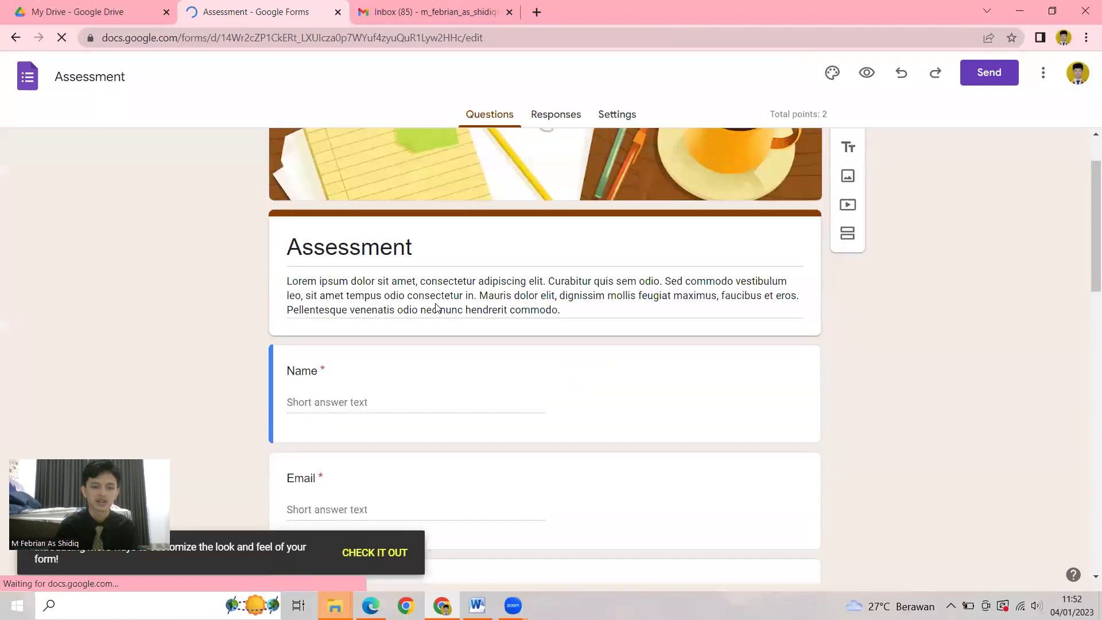
Step: Look over the Assessment form's questions and open the title of its Name question for editing
scroll(436, 308, down, 1)
click(410, 346)
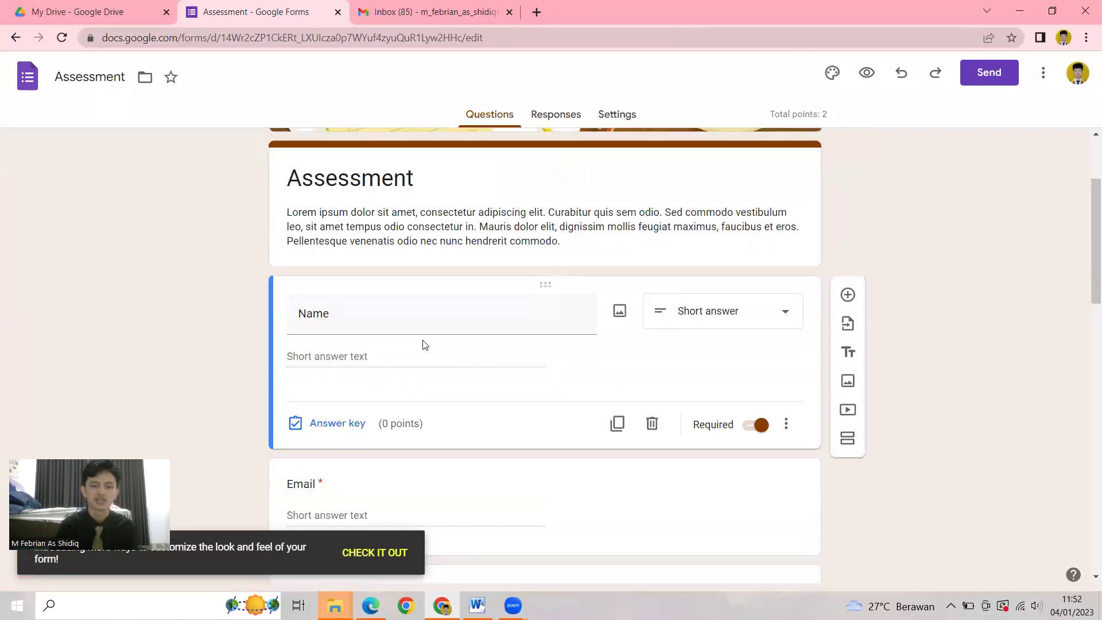
scroll(470, 297, down, 4)
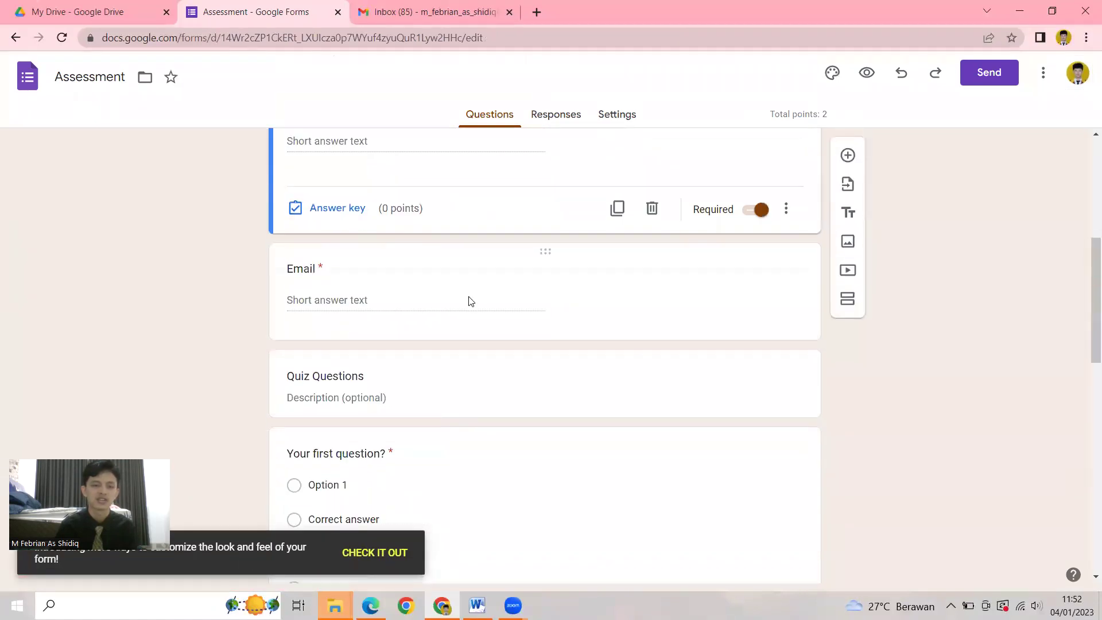
scroll(470, 301, up, 4)
click(462, 305)
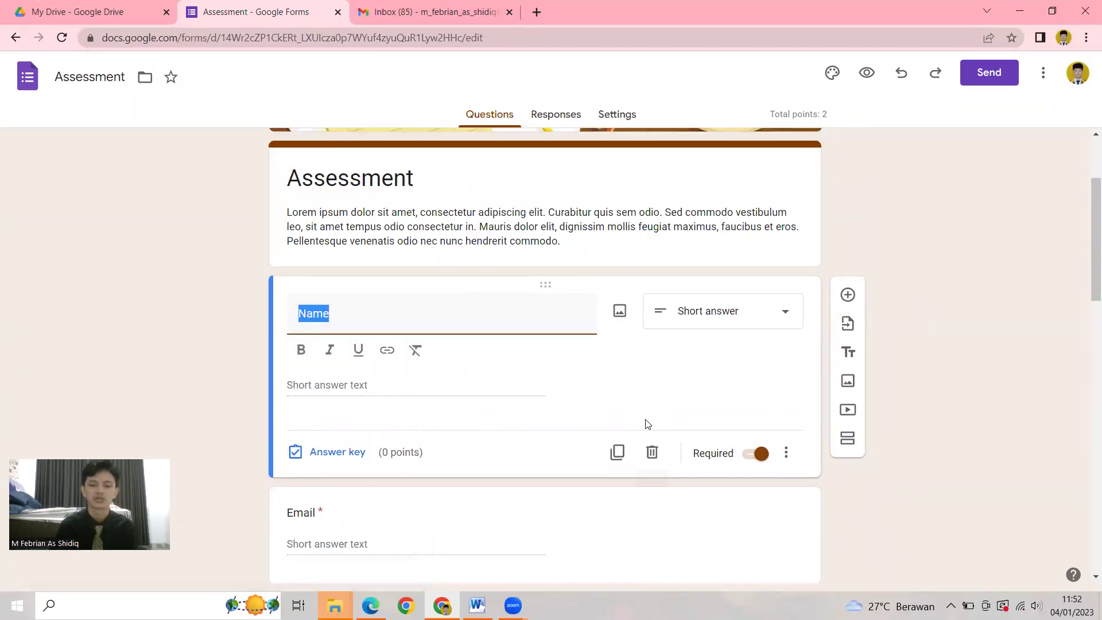
Step: Replace the title of the Assessment form's Name question with a person's name
click(482, 307)
key(BackSpace)
key(BackSpace)
key(BackSpace)
key(BackSpace)
text(f)
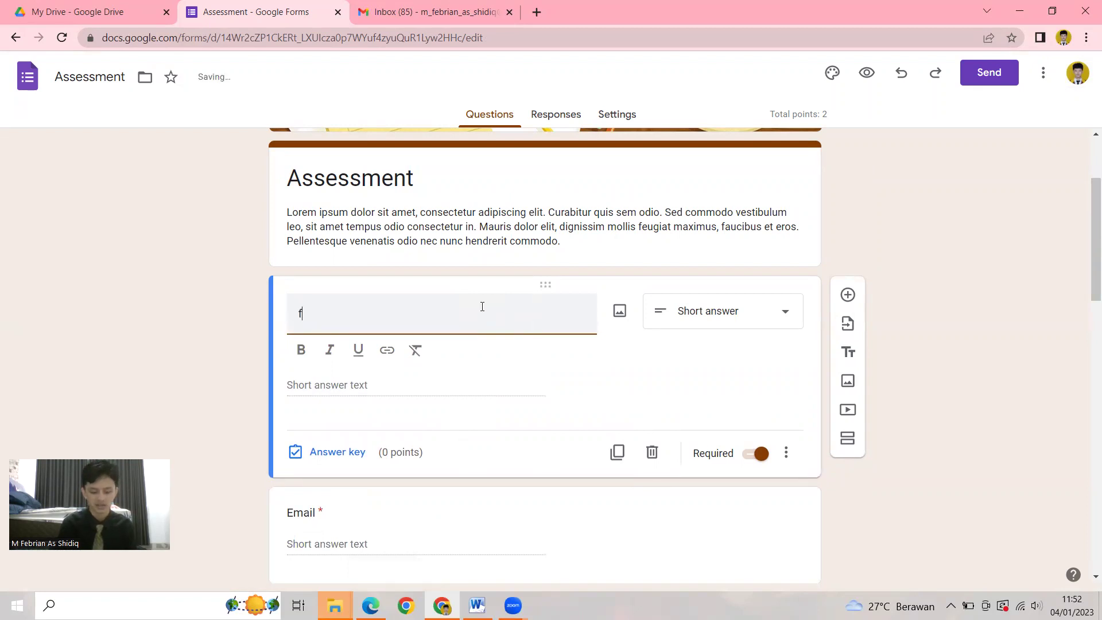
text(ebrian)
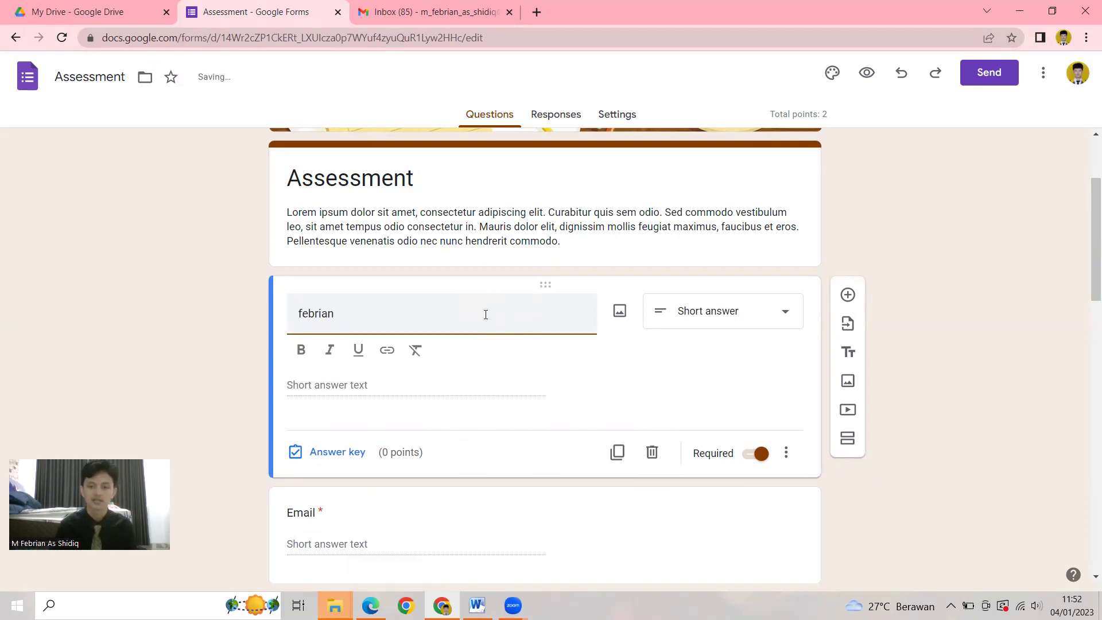
Step: Look over the question types available for the form's first short-answer question, leaving the type as it is
scroll(964, 285, down, 1)
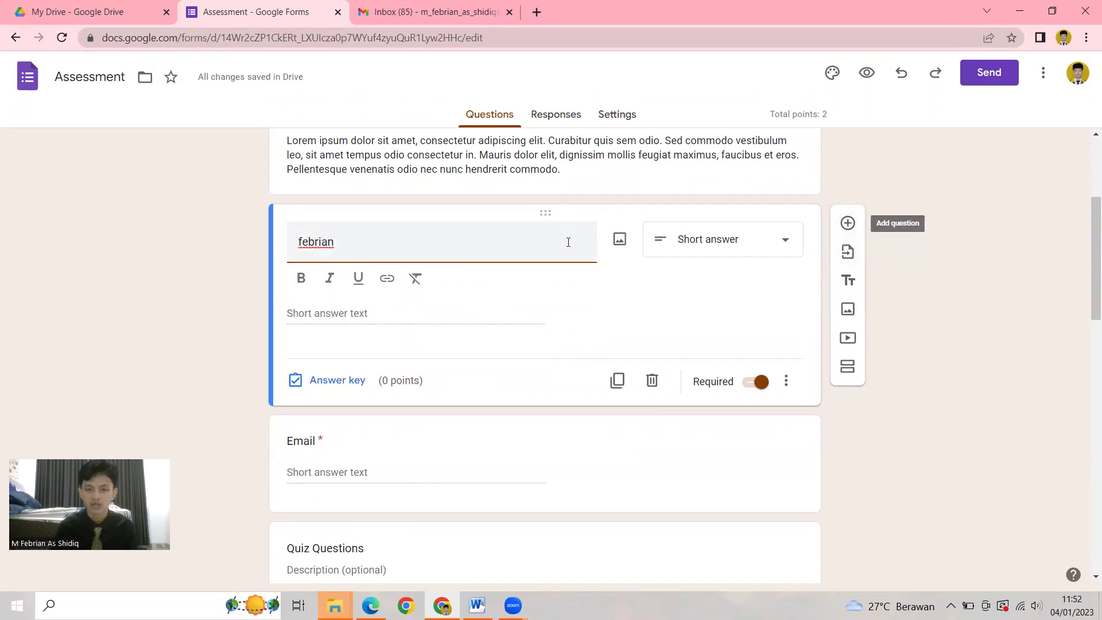
click(778, 242)
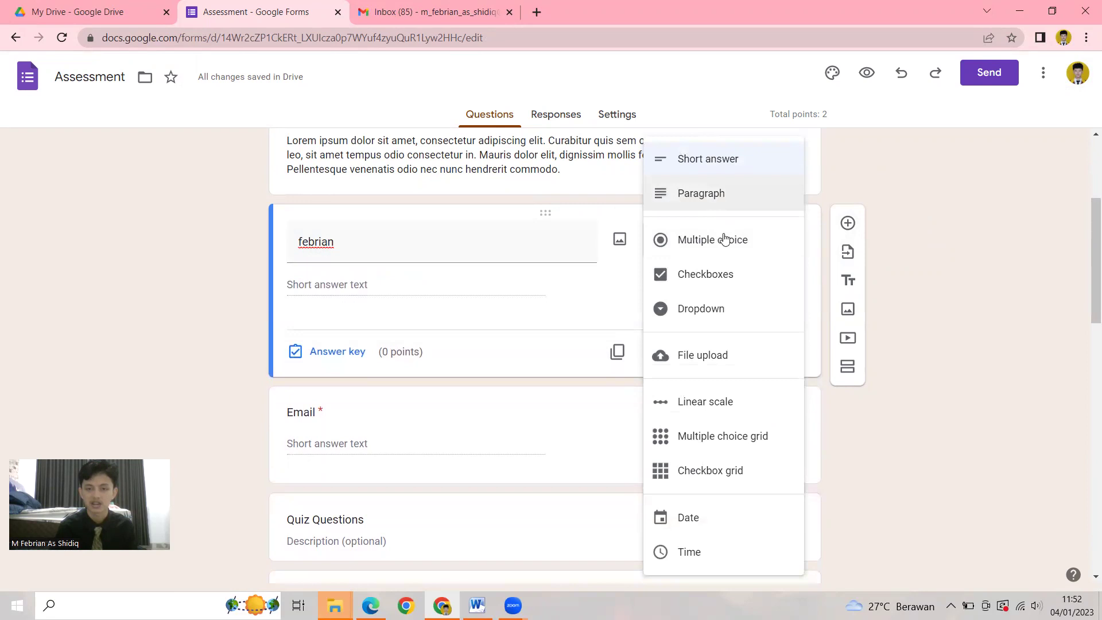
click(897, 245)
Step: Enter "ewewewewewewewwewe" as the description of the Quiz Questions section
scroll(428, 419, down, 3)
click(347, 298)
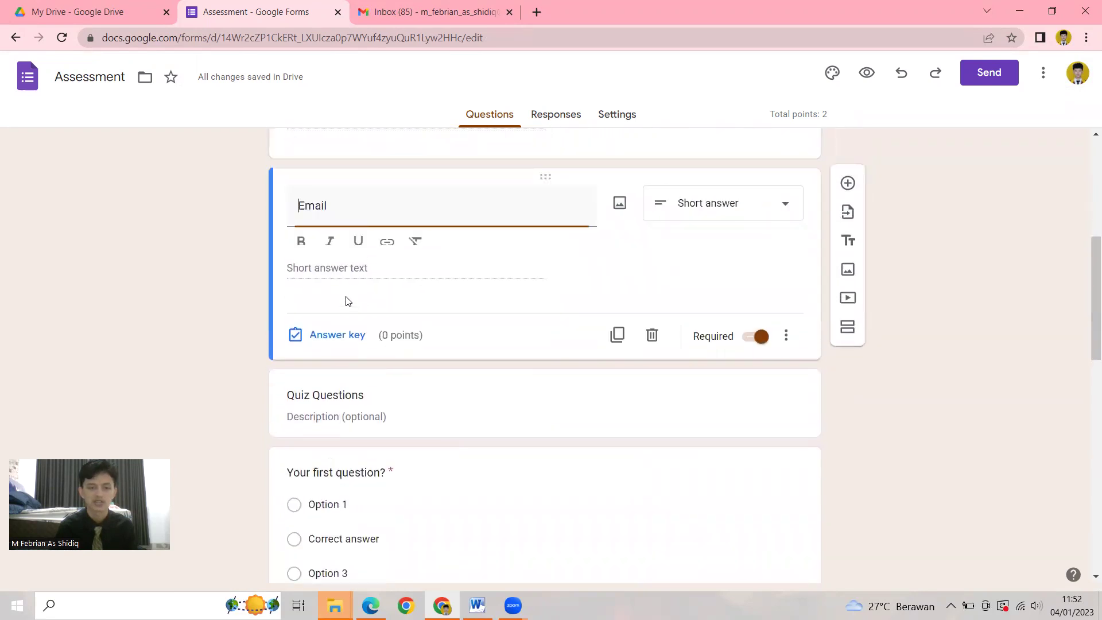
scroll(430, 379, down, 1)
click(406, 356)
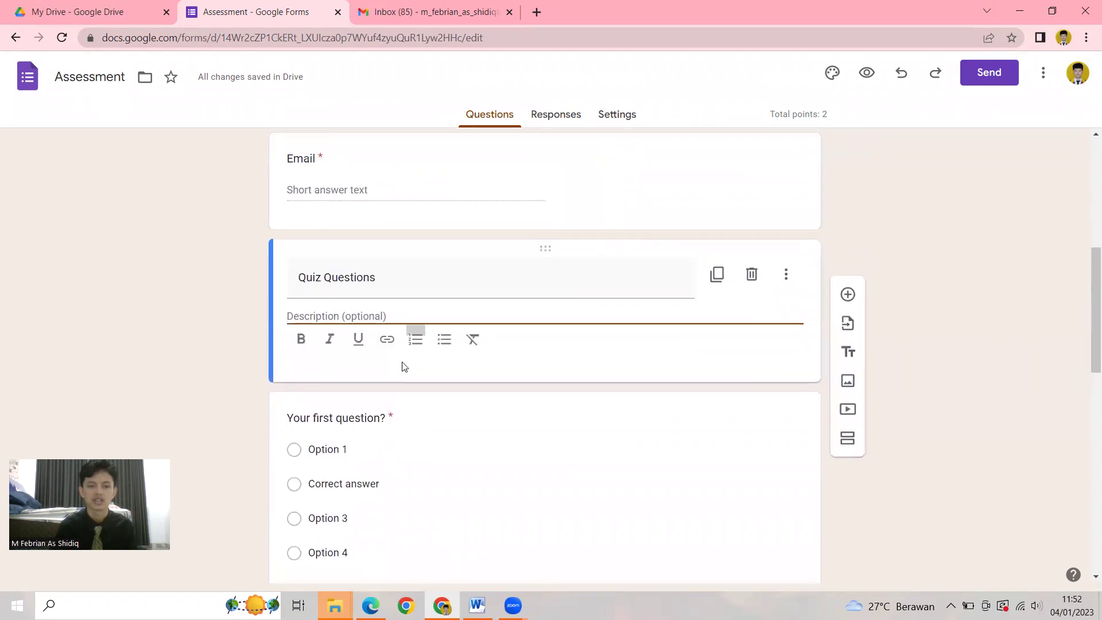
scroll(471, 321, down, 3)
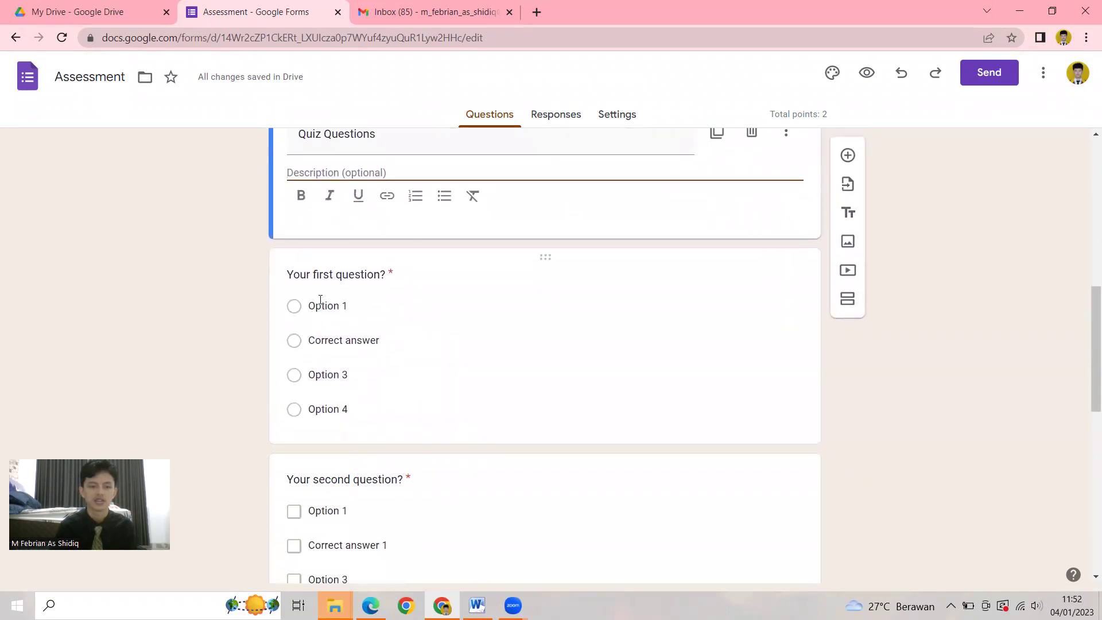
scroll(408, 283, up, 3)
text(ewe)
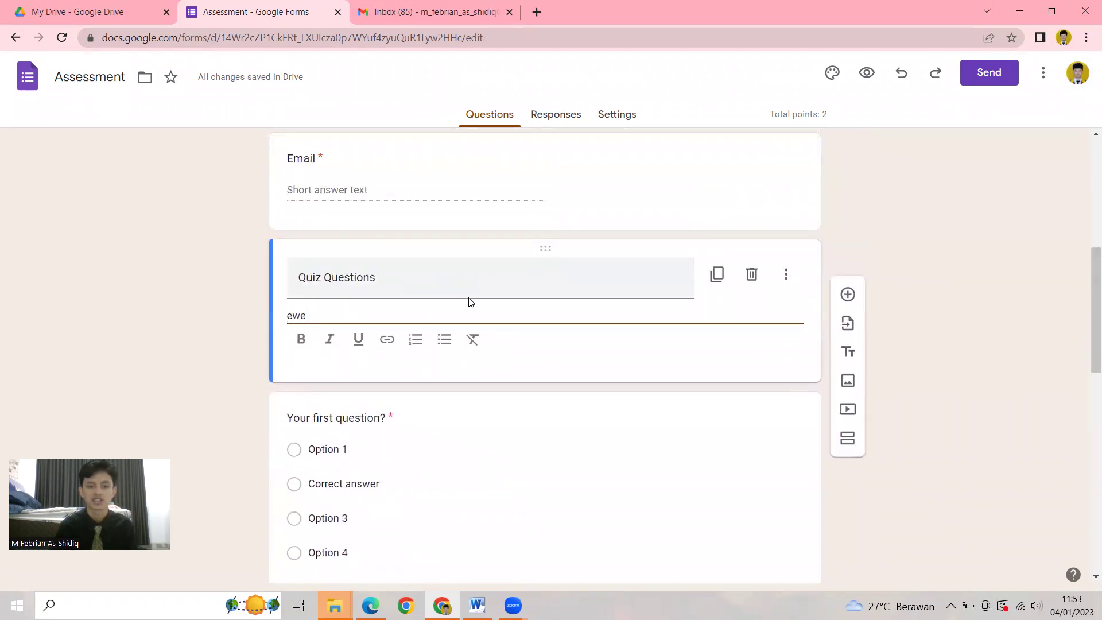
text(wewewewewewwe)
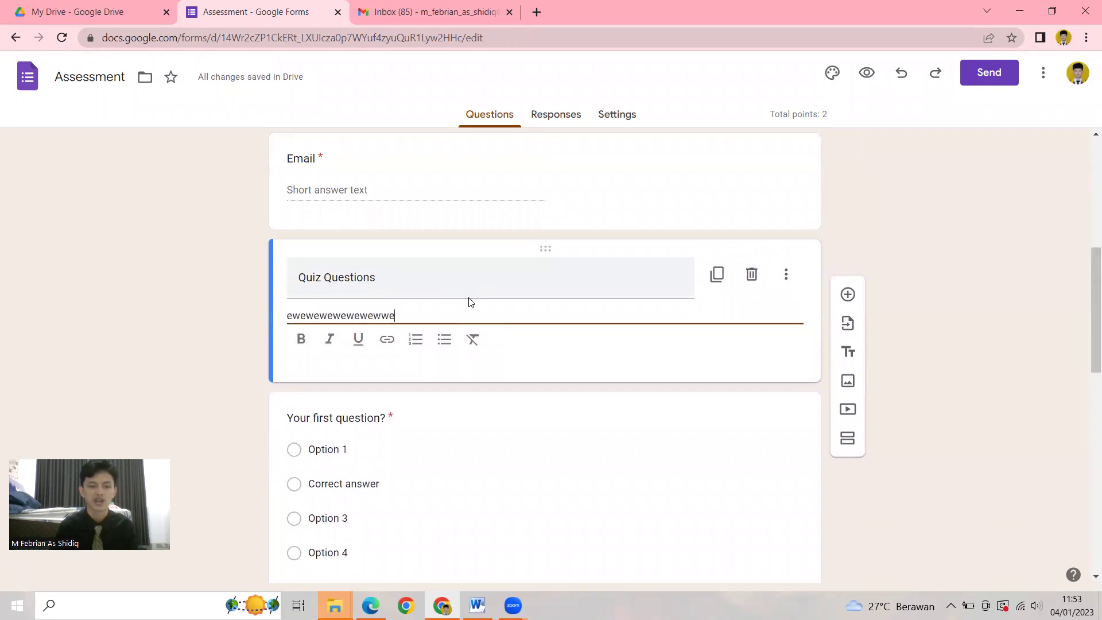
text(we)
Step: Examine the answer options of the multiple-choice question "Your first question?", including the one set as correct answer
scroll(469, 300, down, 5)
click(292, 306)
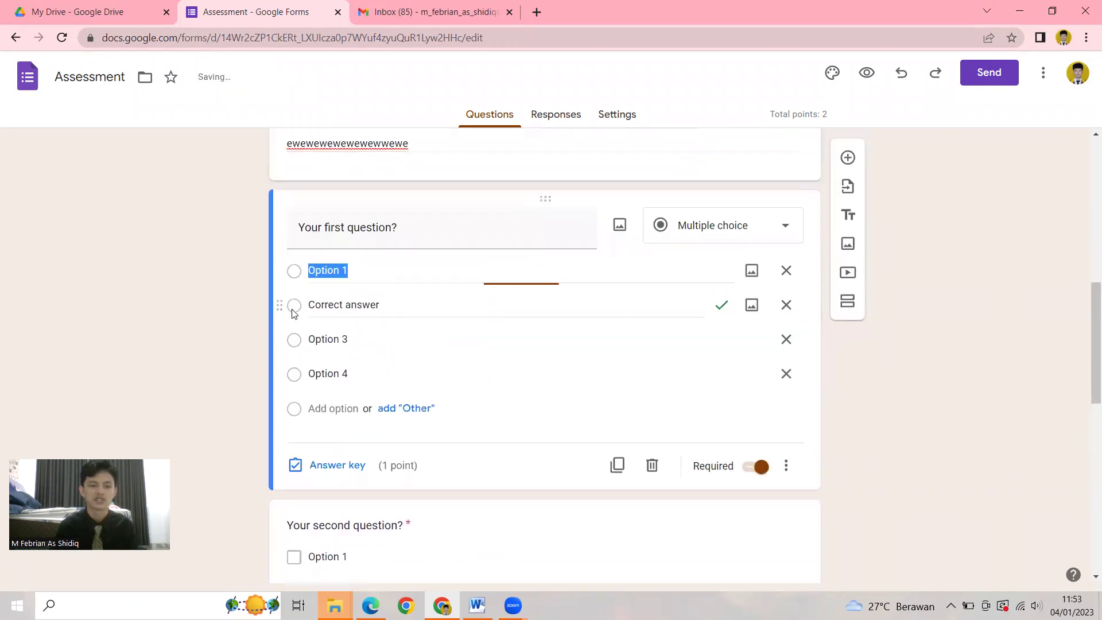
click(301, 324)
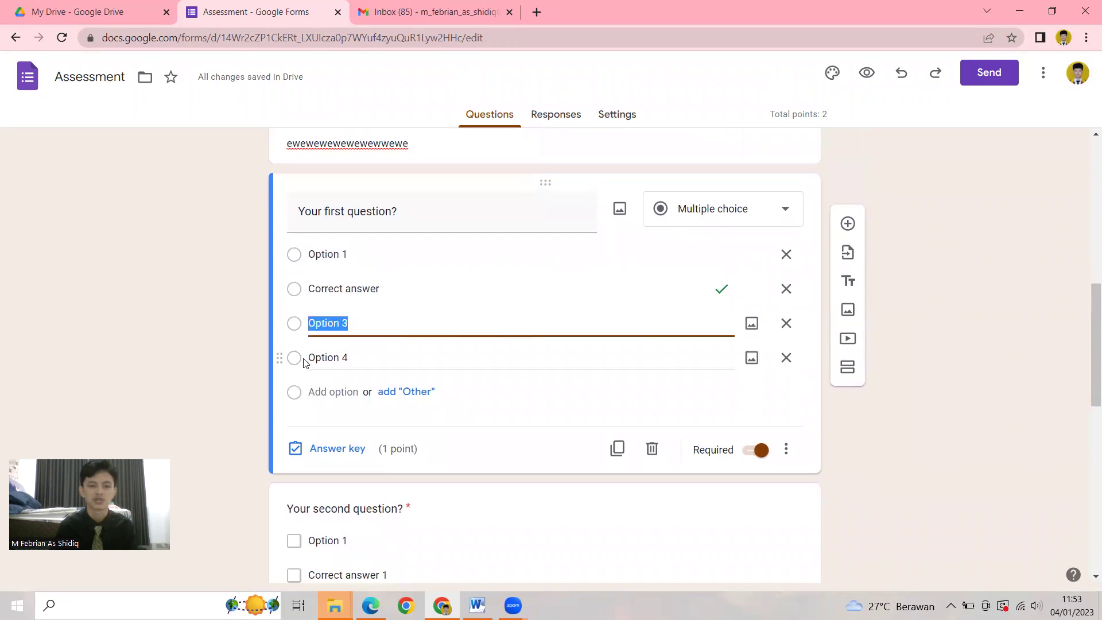
click(293, 295)
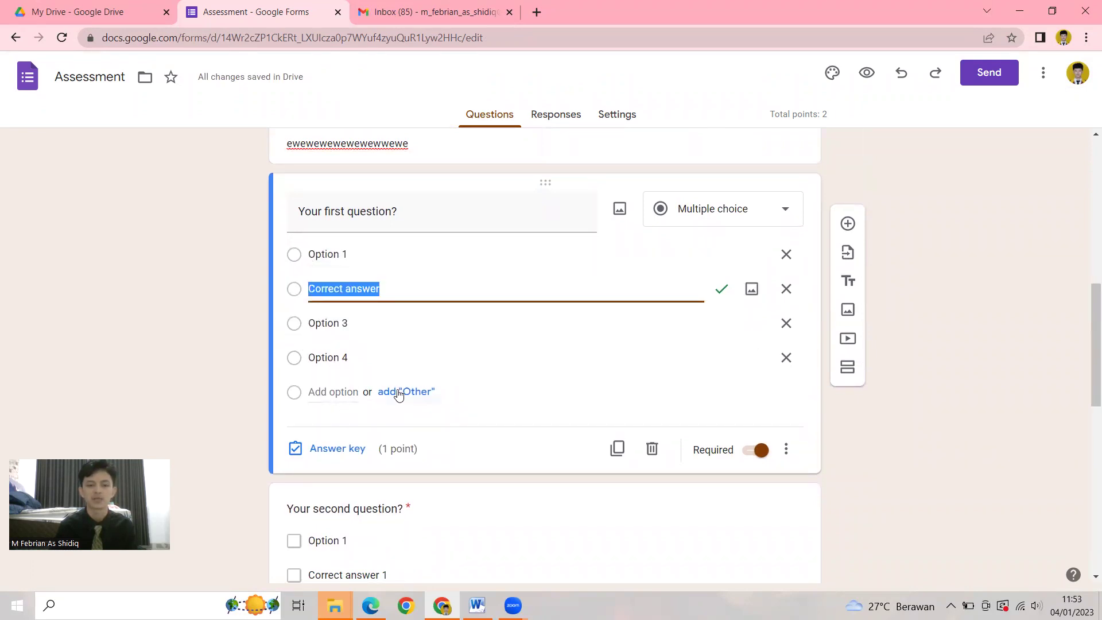
click(301, 325)
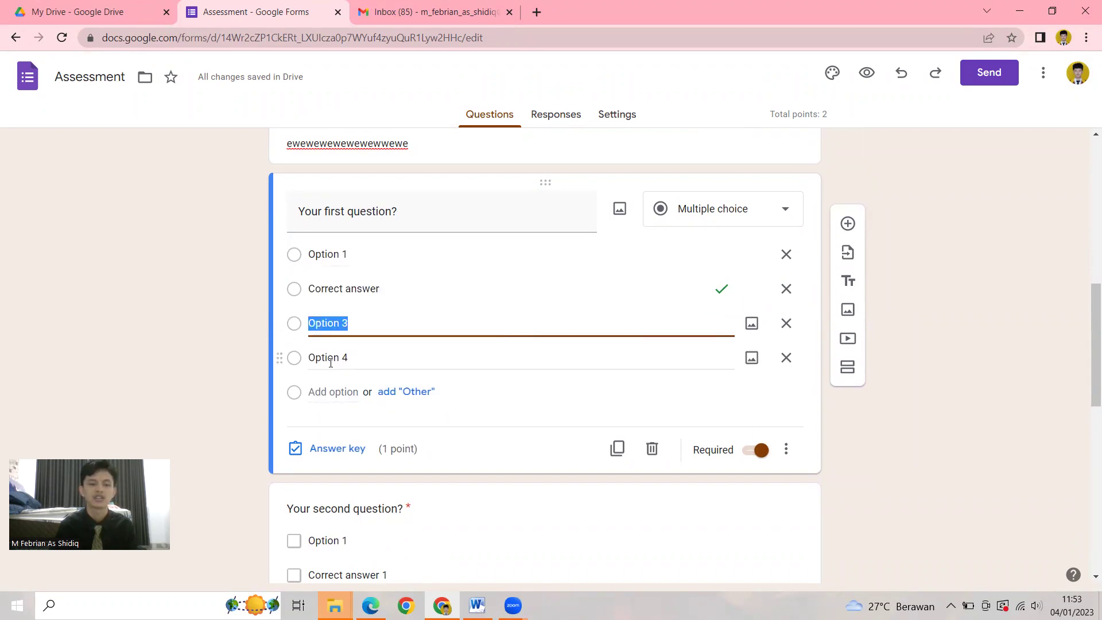
click(294, 297)
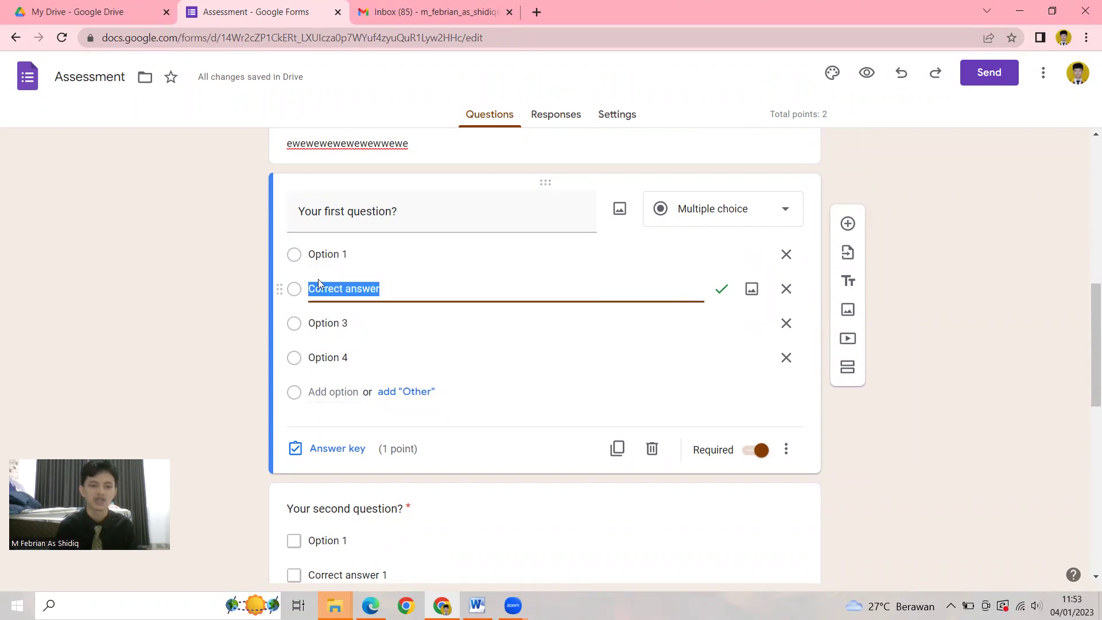
Step: Review the remaining questions down to the fourth one, return to the beginning of the Assessment form, and close it
scroll(318, 279, down, 4)
scroll(375, 345, down, 7)
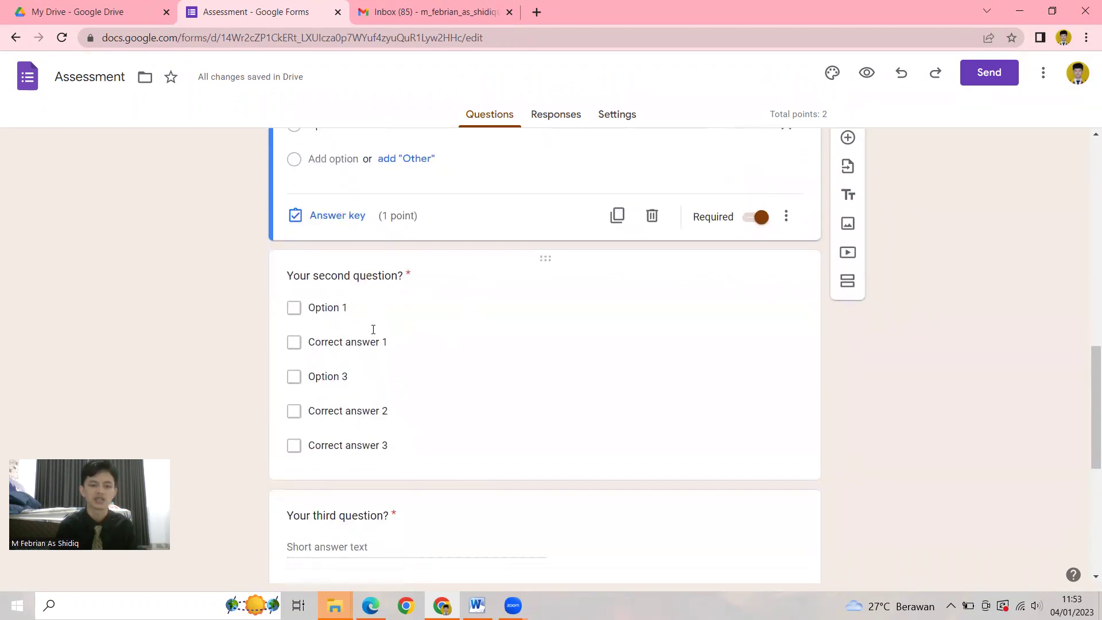
scroll(417, 320, up, 1)
scroll(416, 320, down, 1)
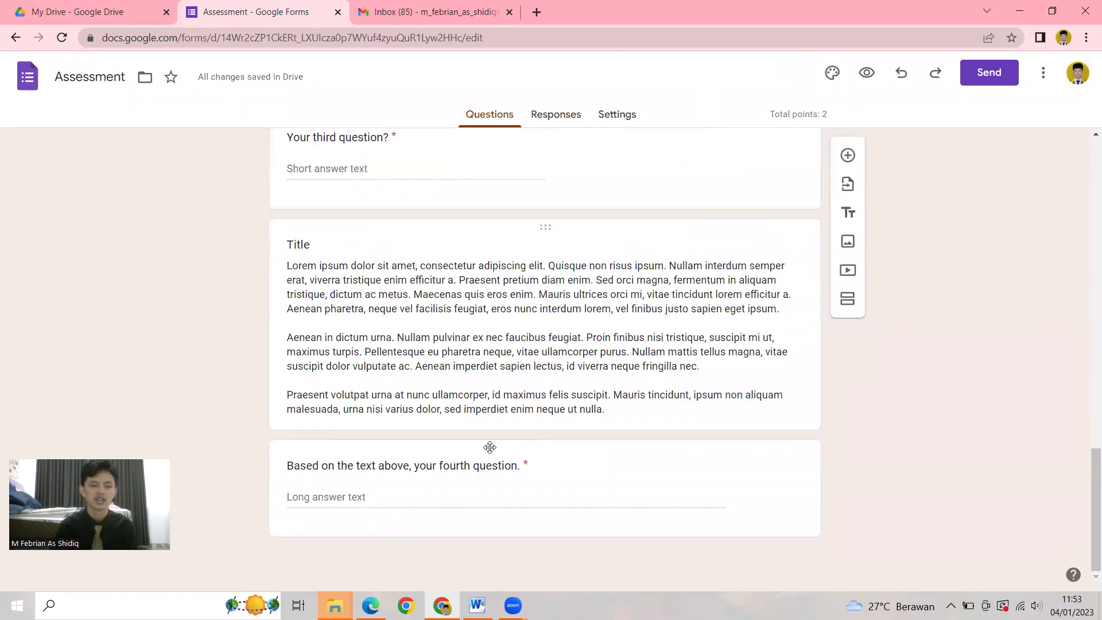
click(414, 502)
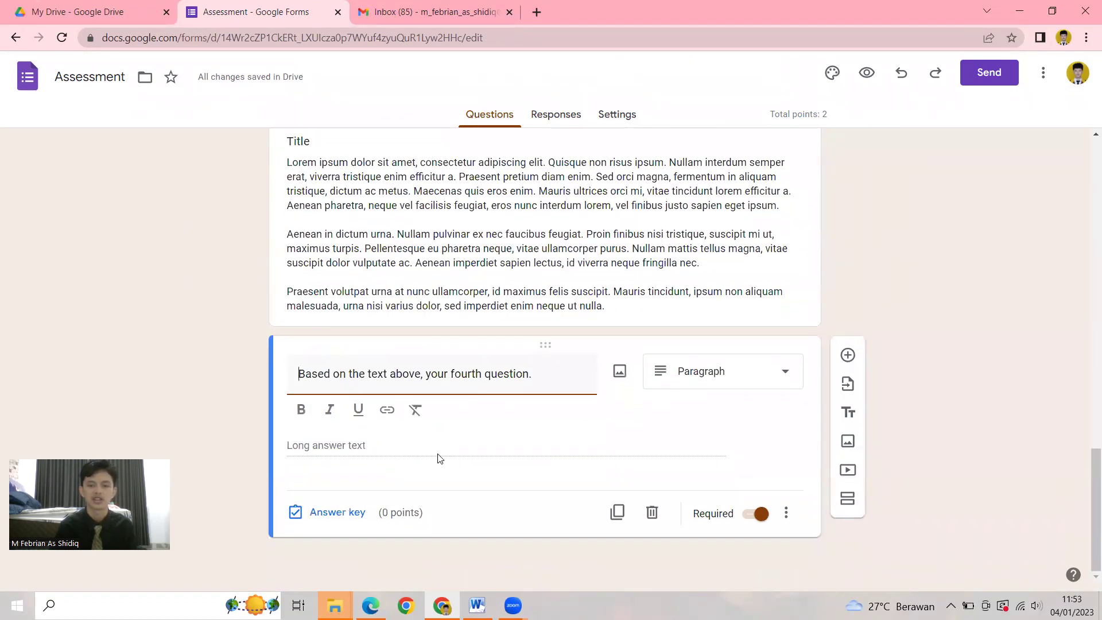
scroll(439, 457, up, 5)
scroll(445, 445, up, 10)
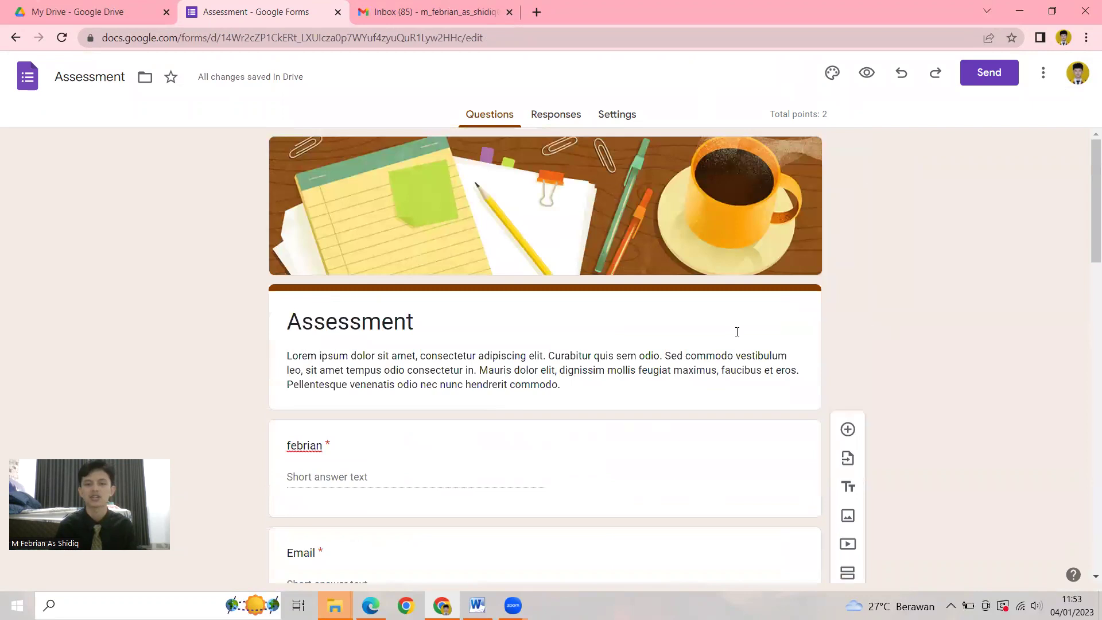
scroll(735, 439, down, 3)
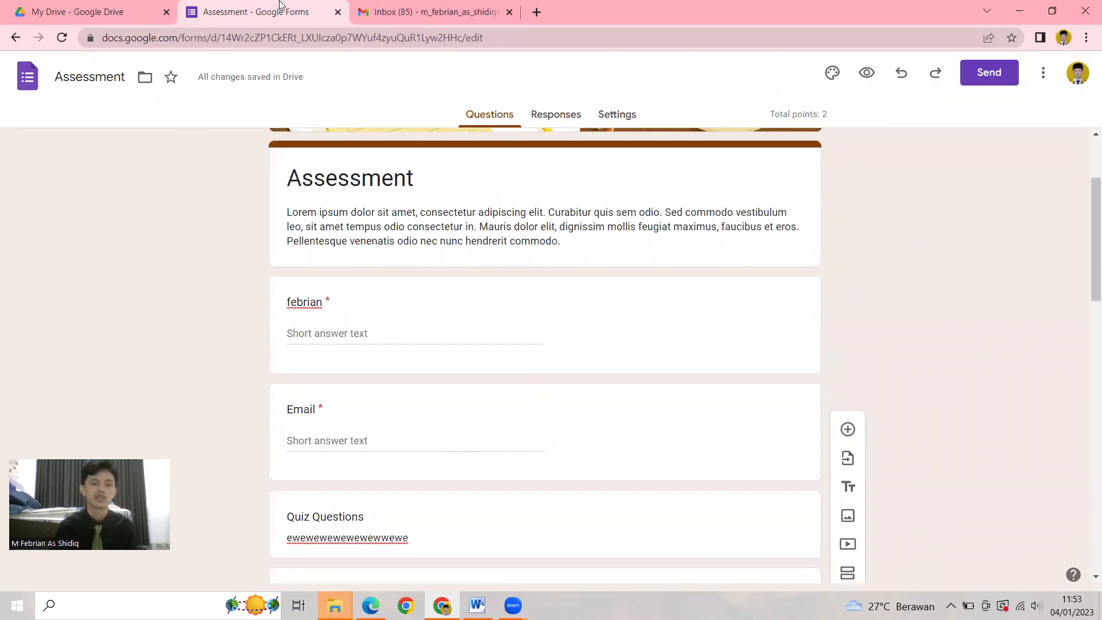
click(339, 13)
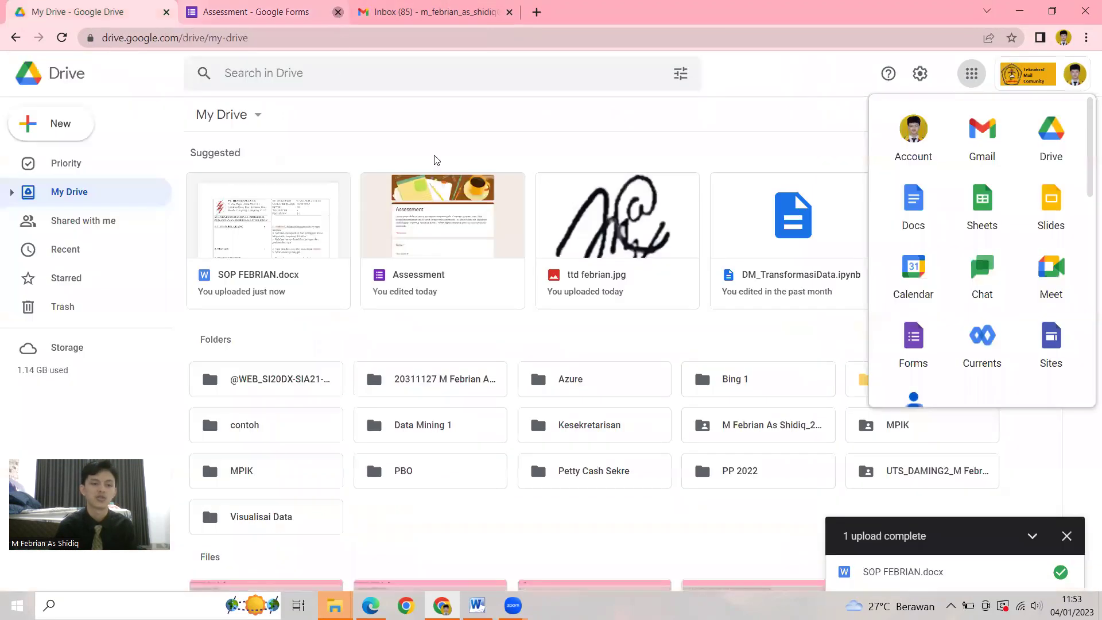
Step: Switch from Drive to the Google Forms home page, look over its form templates, and close it
click(972, 74)
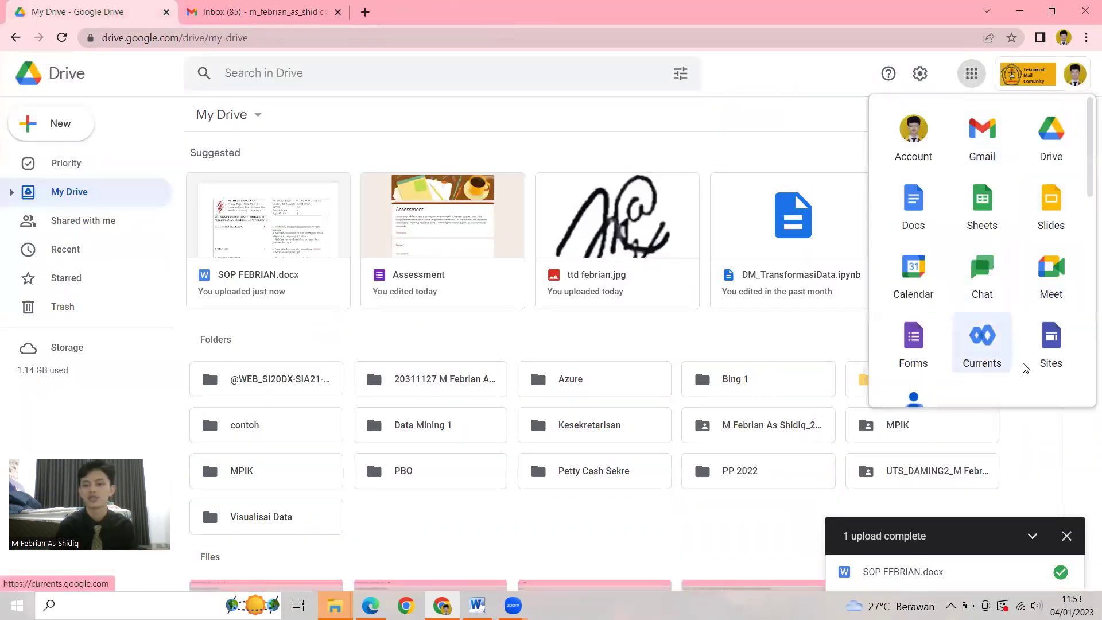
click(913, 356)
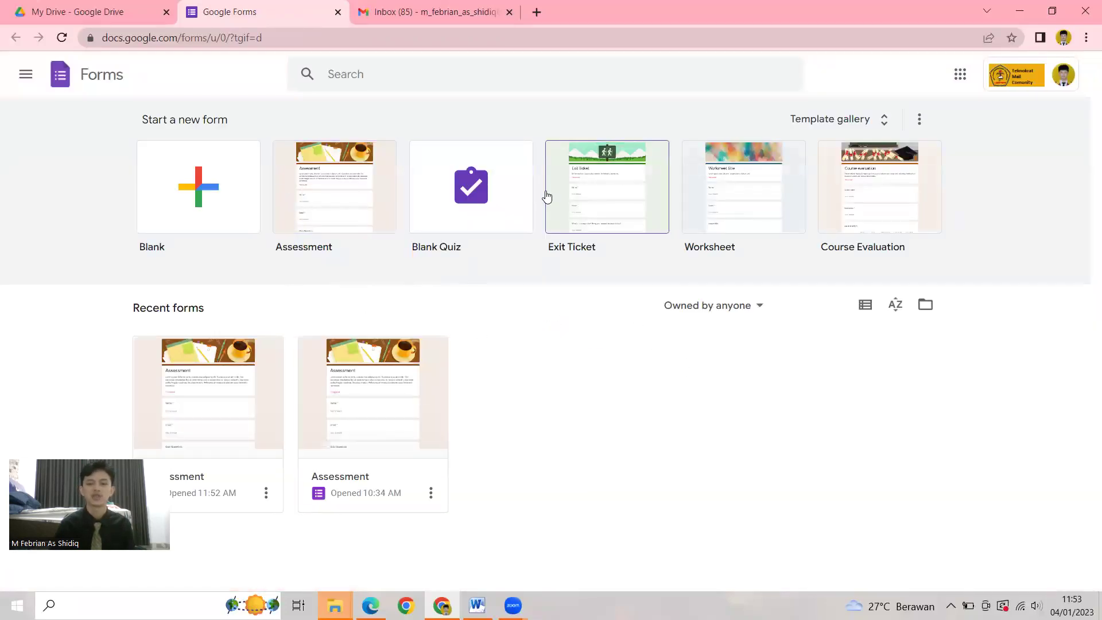
click(853, 214)
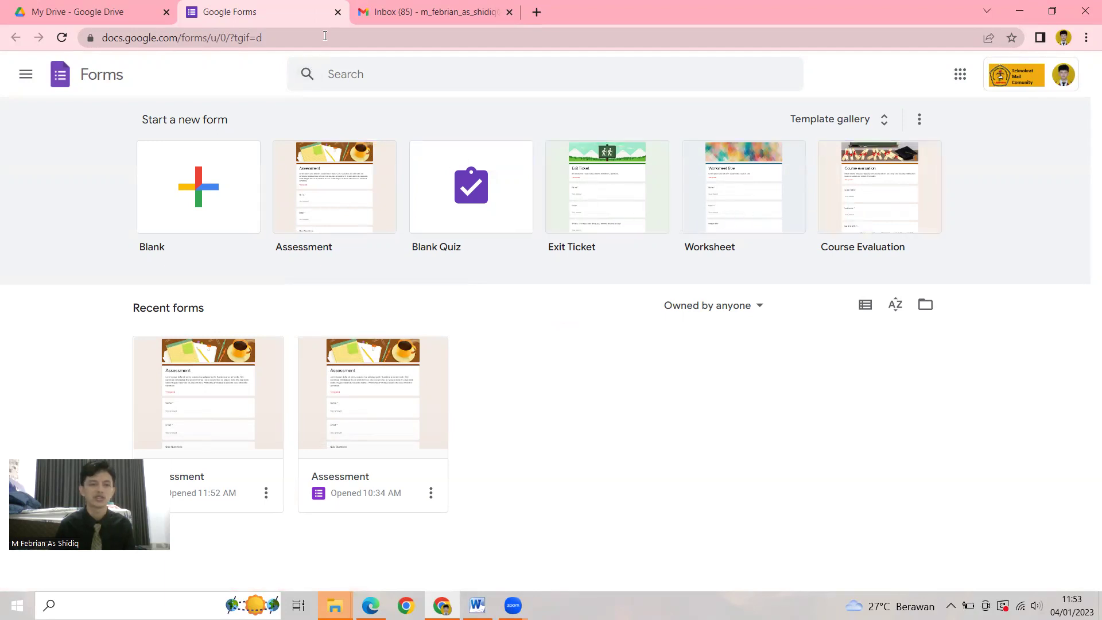
click(338, 12)
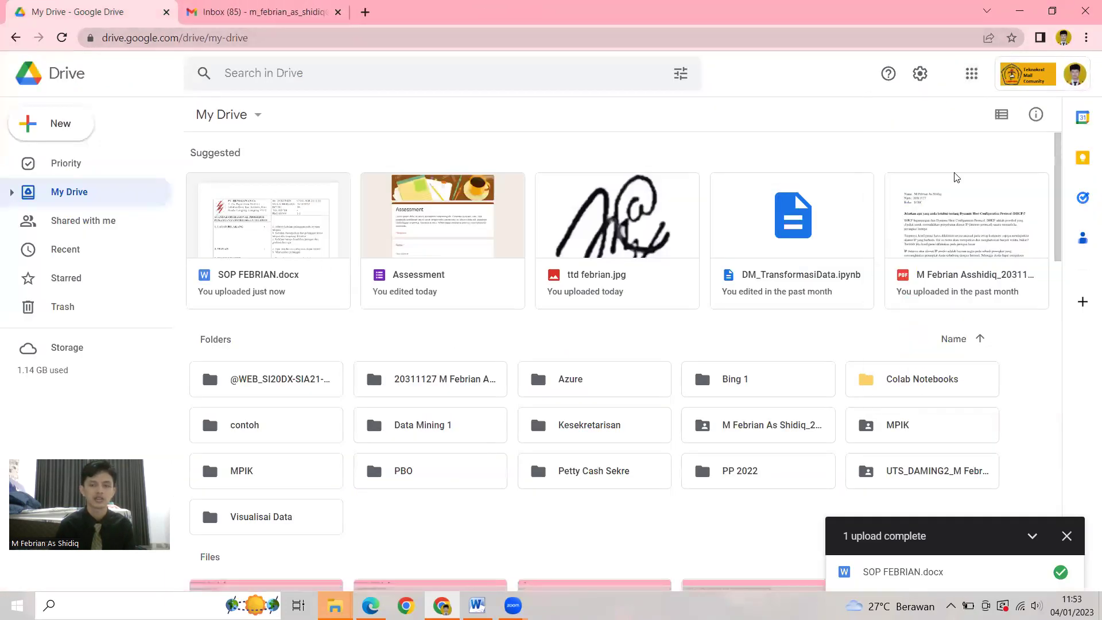
Step: Switch to Google Calendar and draft a new event dated Friday, January 6
click(972, 74)
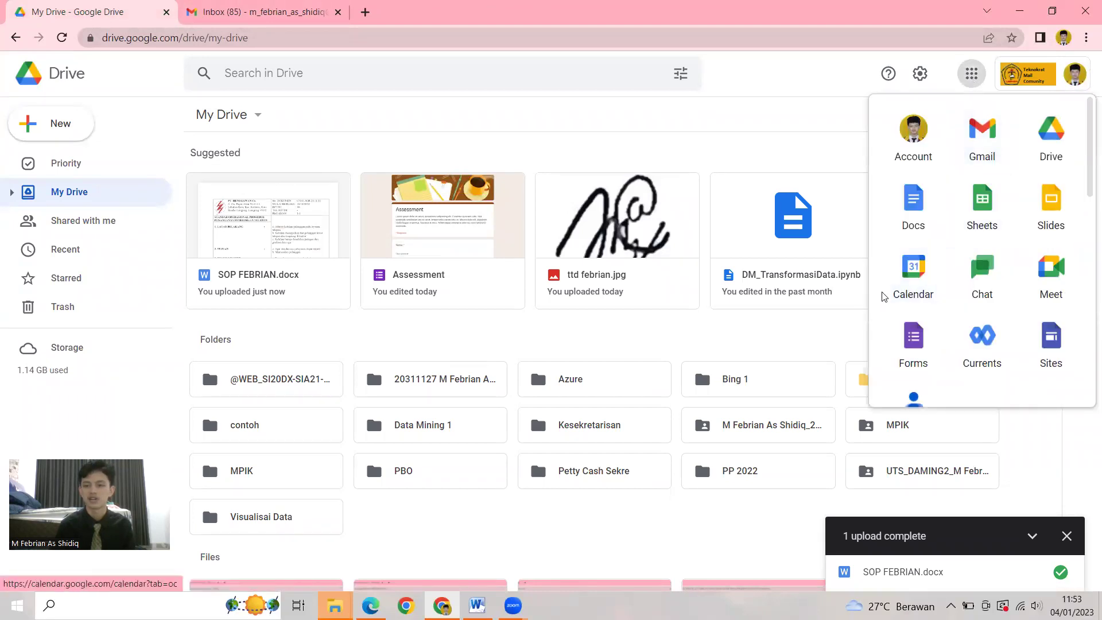
click(925, 283)
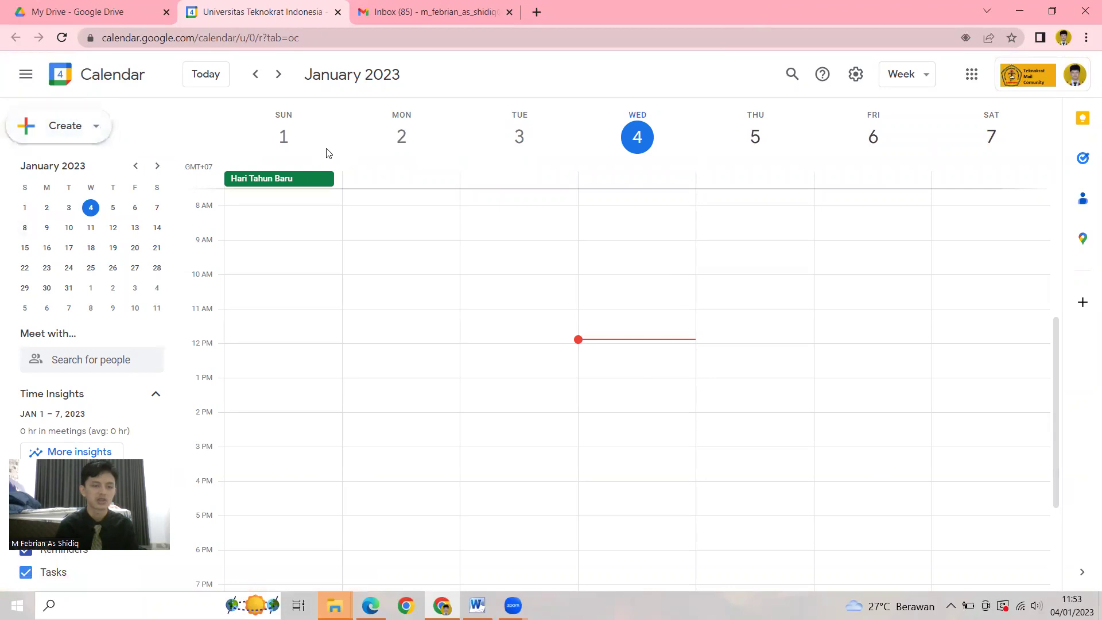
click(66, 133)
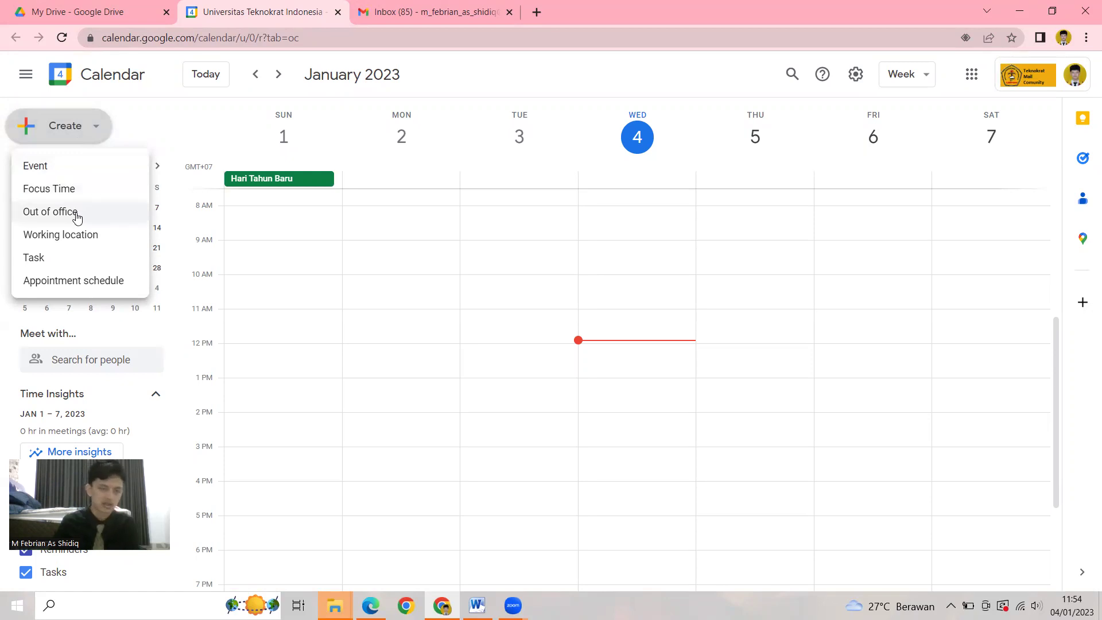
click(65, 165)
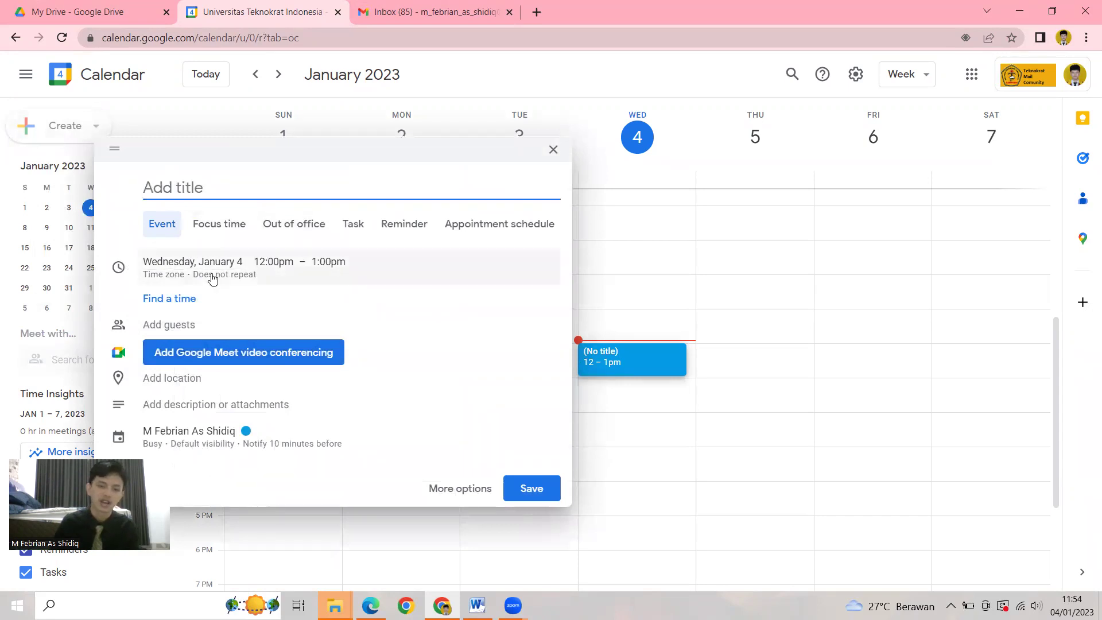
click(221, 259)
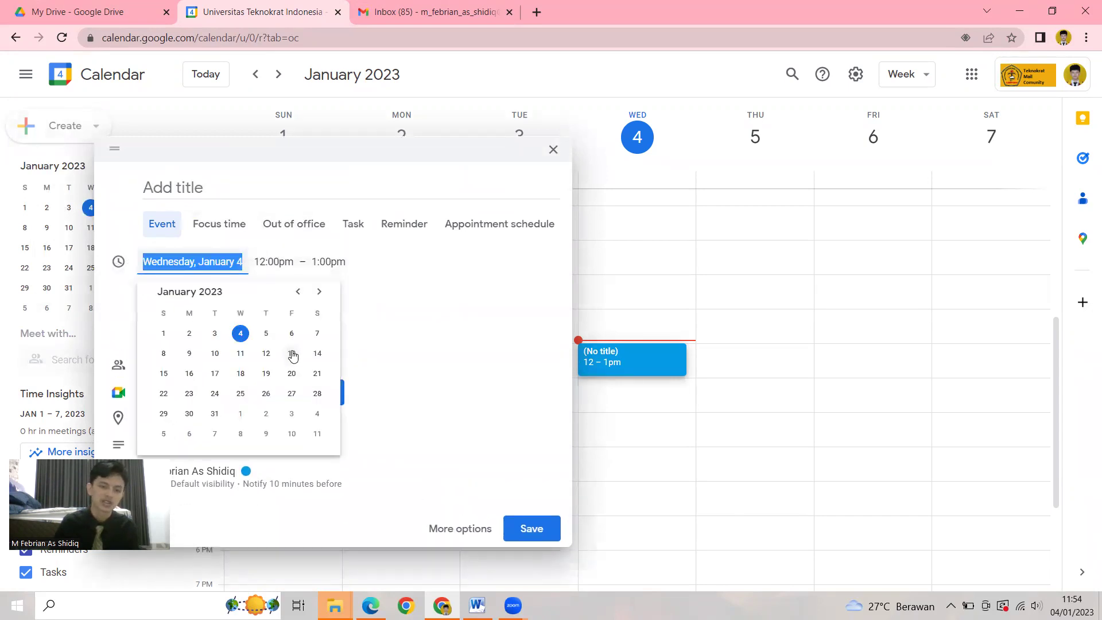
click(291, 335)
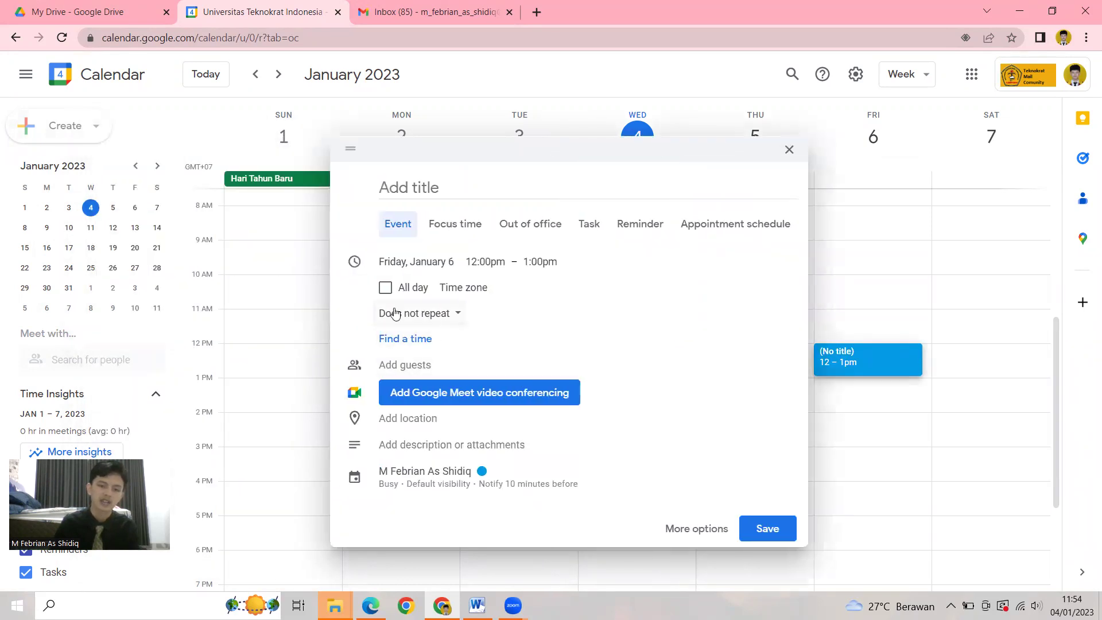
Step: View the draft event's guest entry and the Focus time form, discard the draft, and close Calendar
click(452, 362)
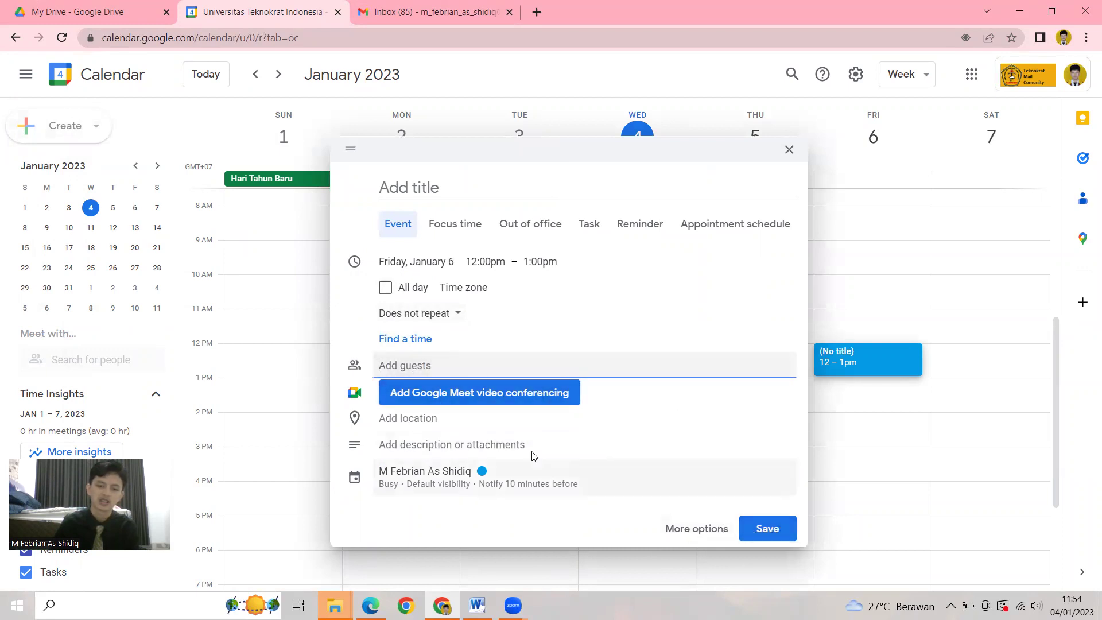
click(446, 226)
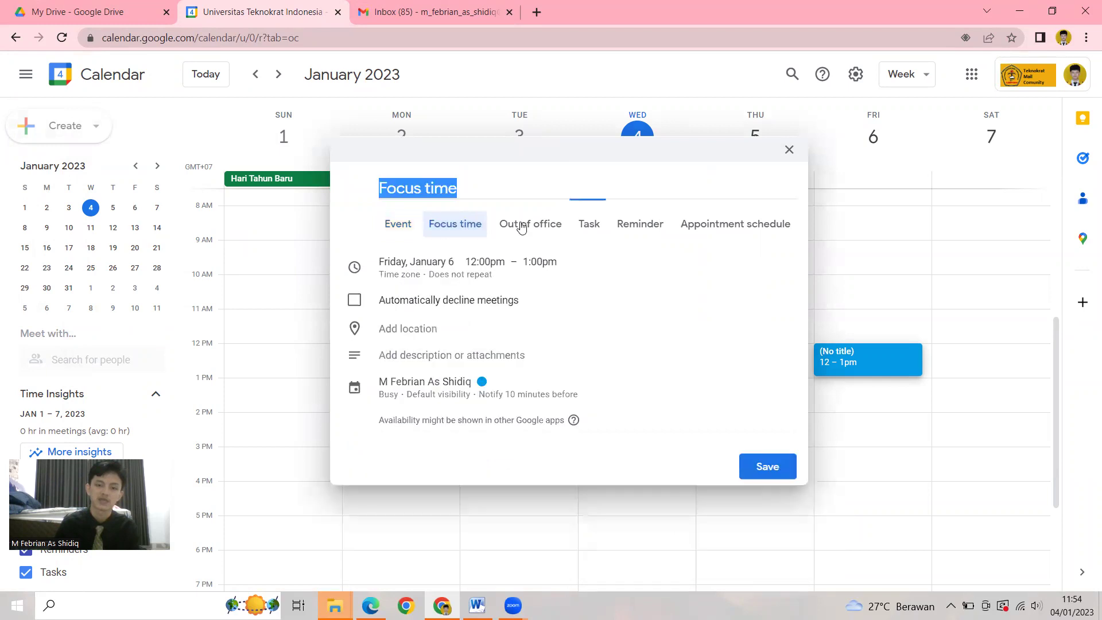
click(791, 150)
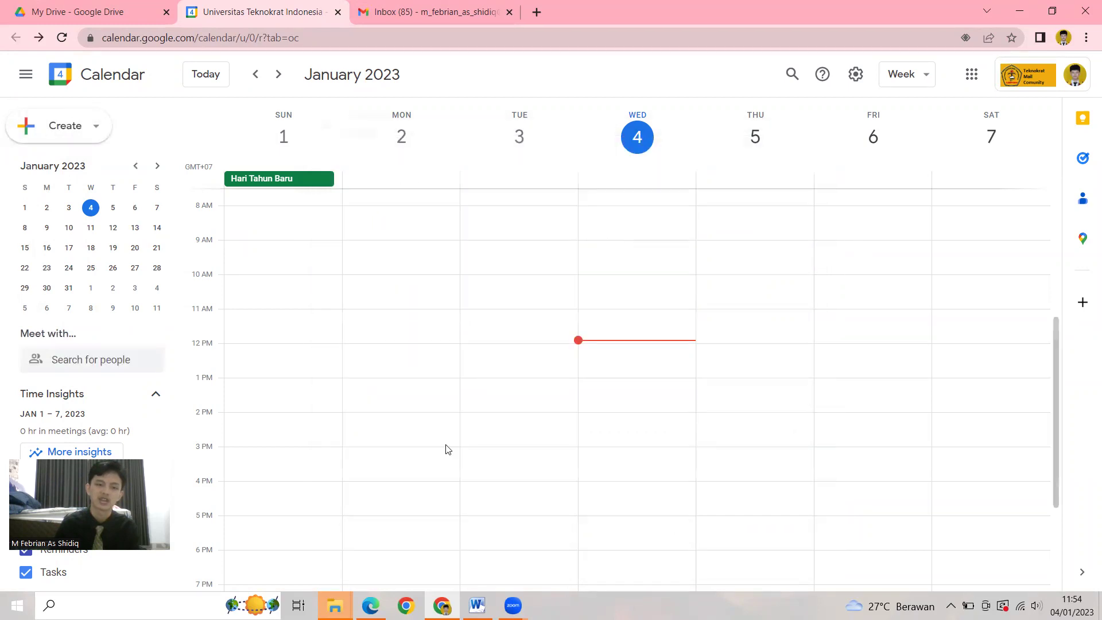
click(338, 12)
Step: Look through the Google apps available from Drive and switch to Google Meet
click(972, 73)
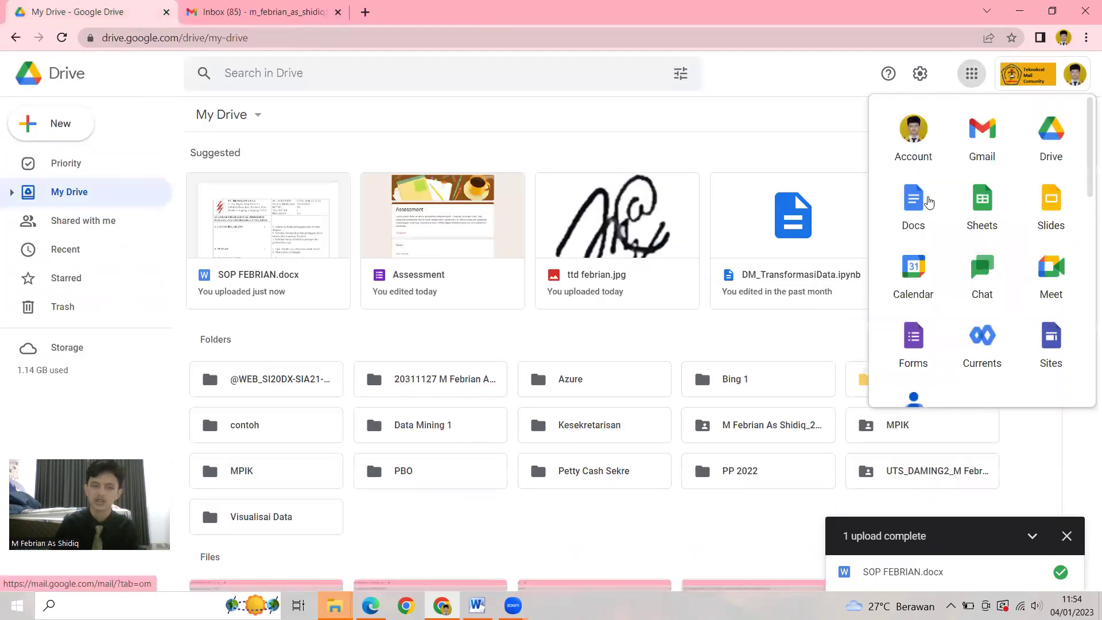
scroll(939, 326, down, 1)
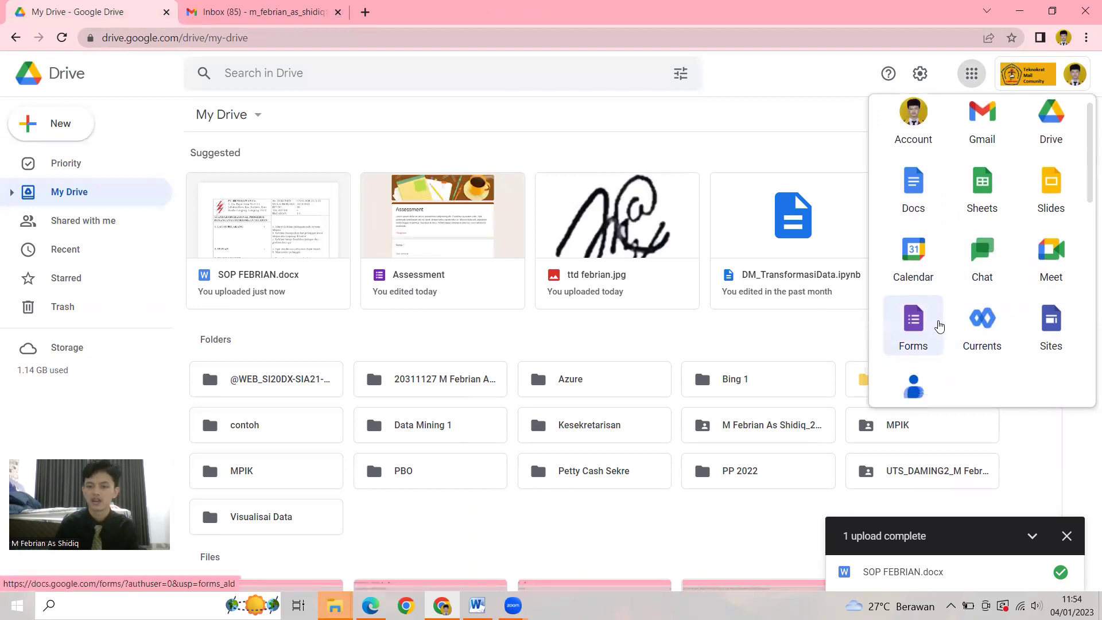
scroll(929, 301, down, 1)
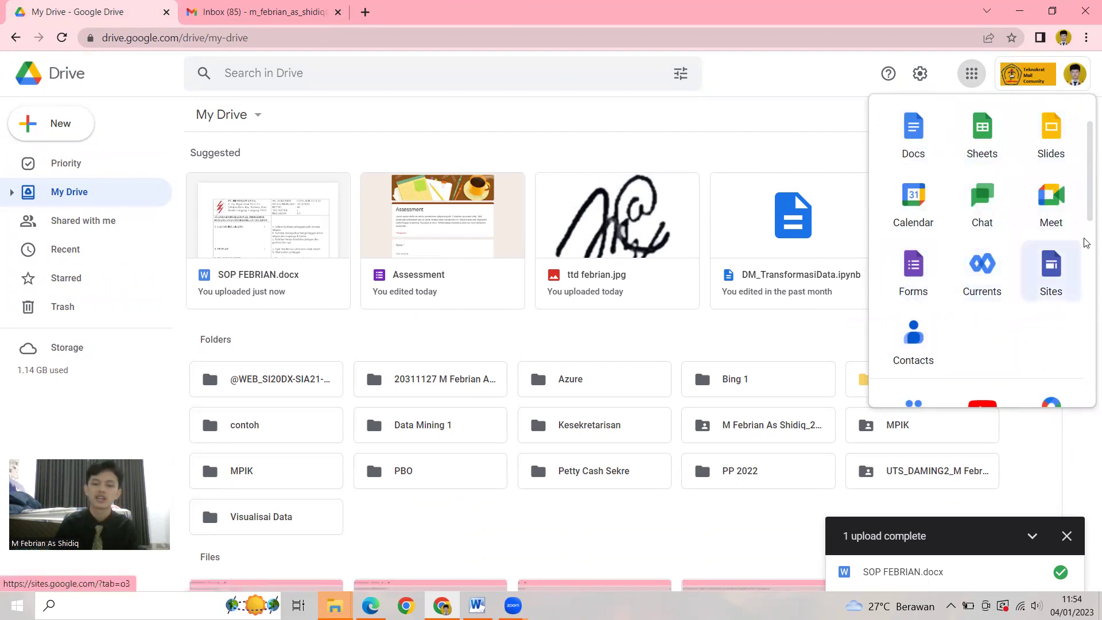
click(1046, 198)
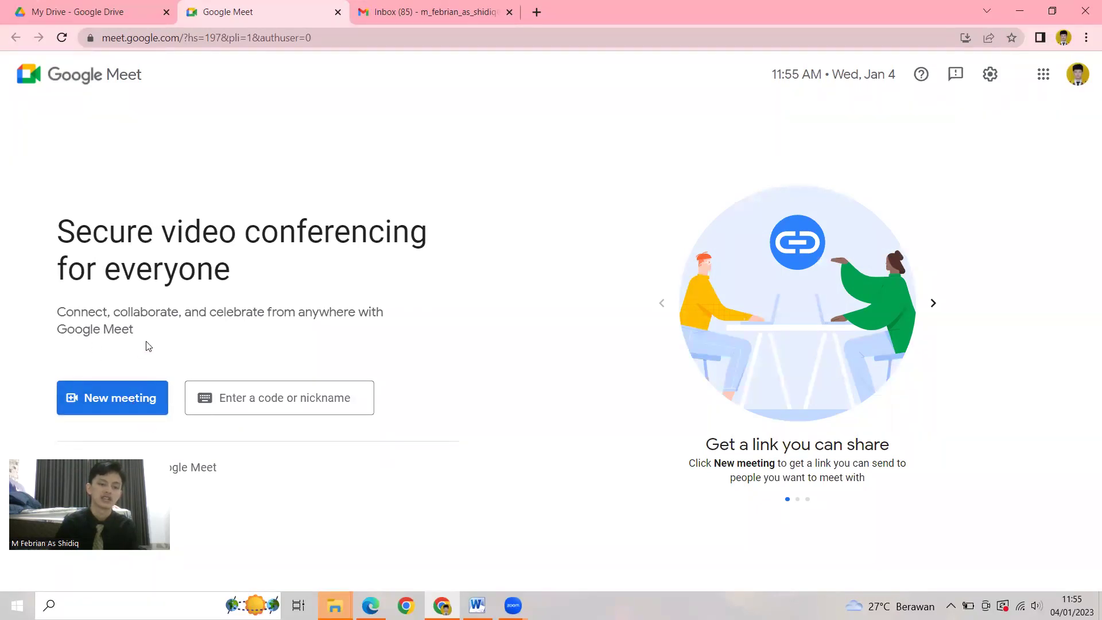
Step: Create a Google Meet meeting for later, highlight its meeting link in the joining info, and close Meet to return to Drive
click(133, 397)
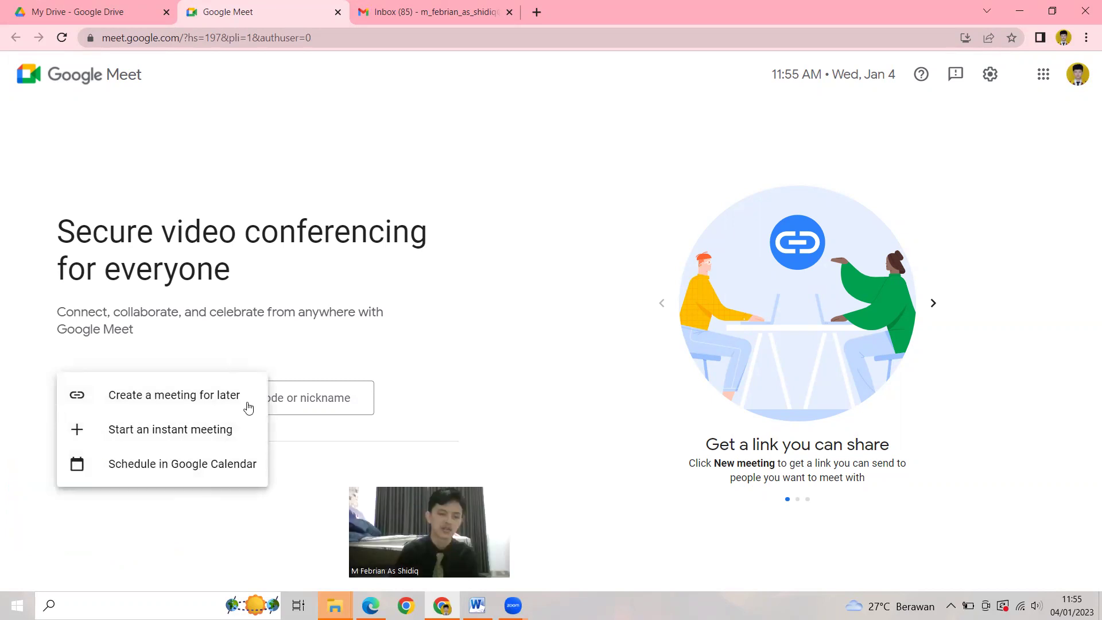
click(189, 397)
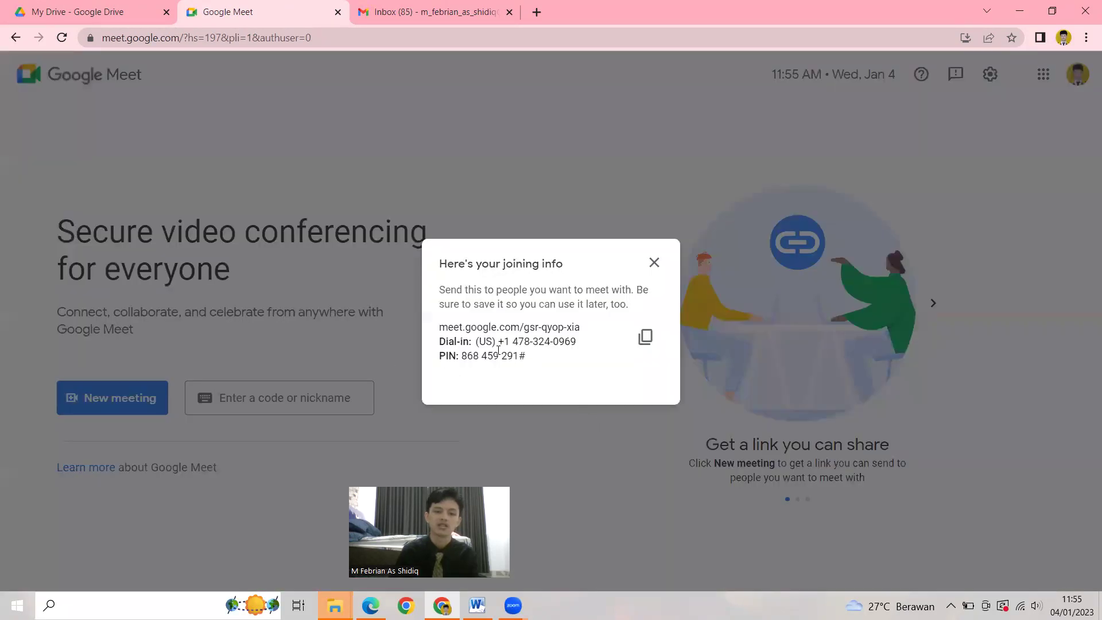
drag(442, 327, 573, 322)
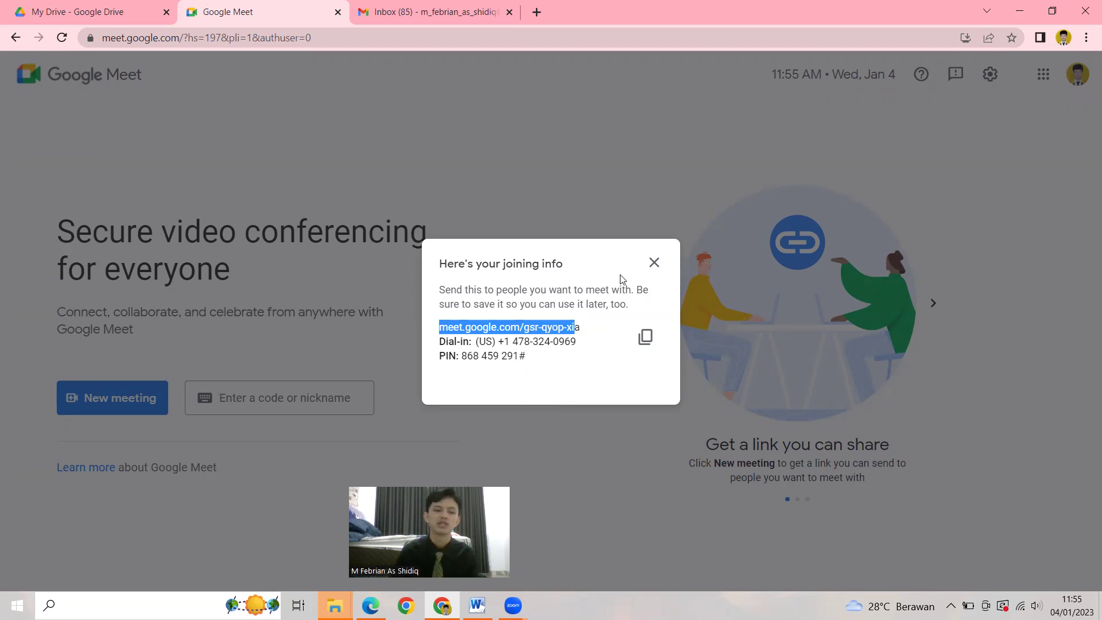
click(654, 263)
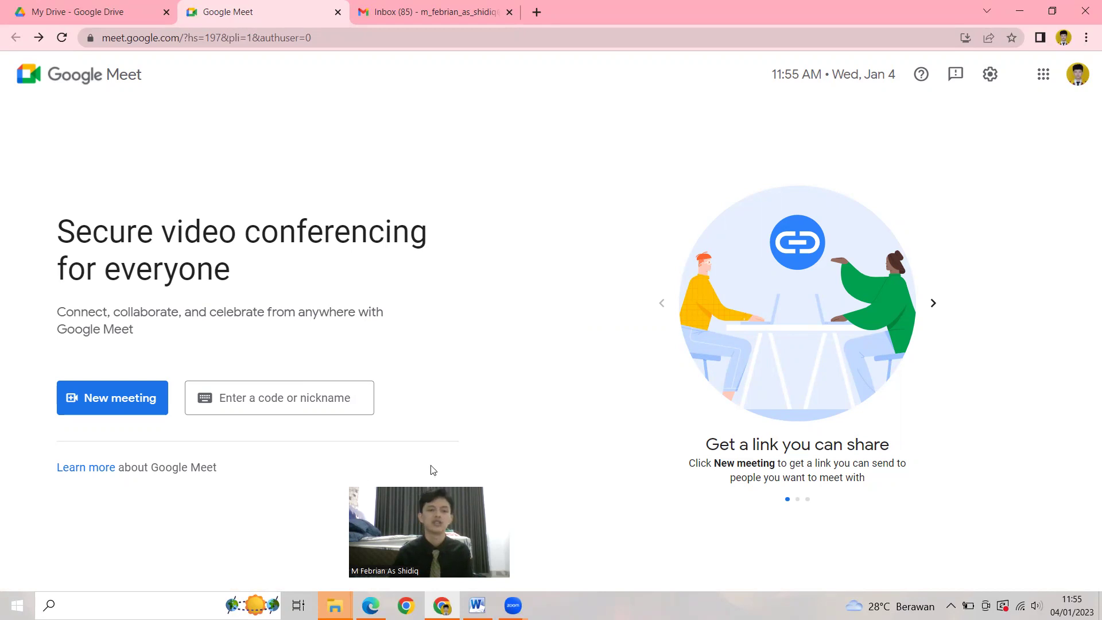
click(338, 12)
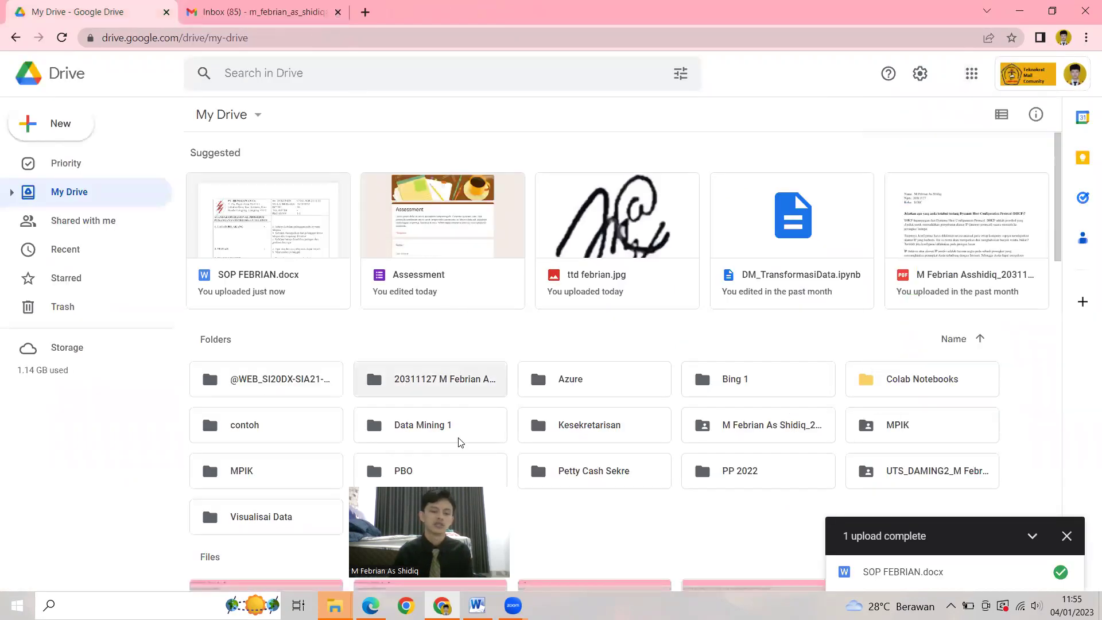